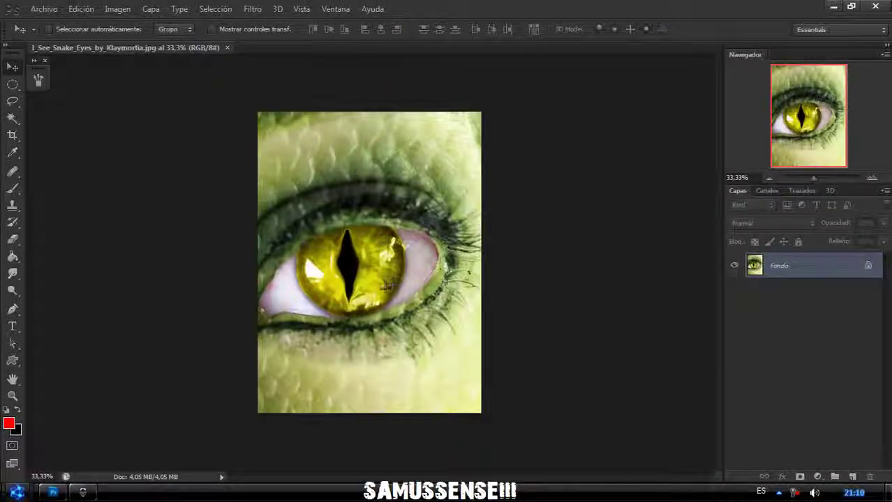
Lasso the model's face and move it onto the Escenario backdrop as a new layer
right_click(13, 101)
left_click(70, 97)
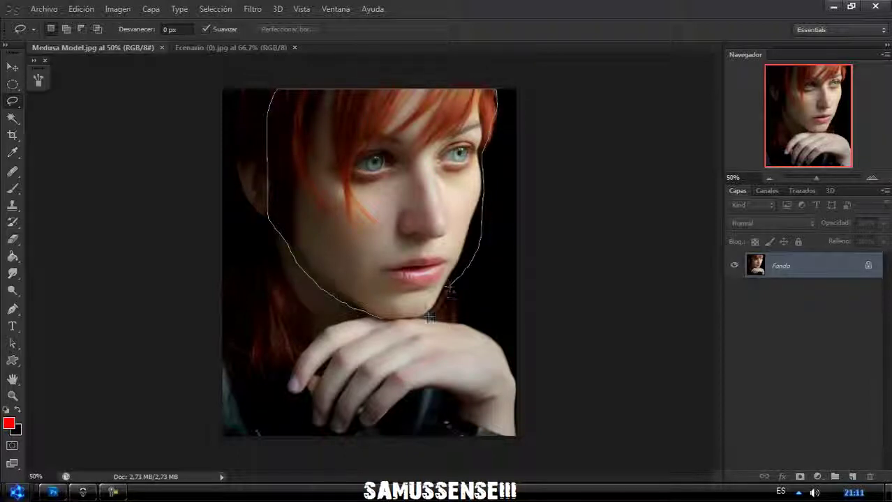
left_click_drag(395, 318, 422, 317)
key("v")
mouse_move(347, 202)
left_mouse_down()
mouse_move(406, 242)
mouse_move(410, 273)
left_mouse_up()
key("ctrl+t")
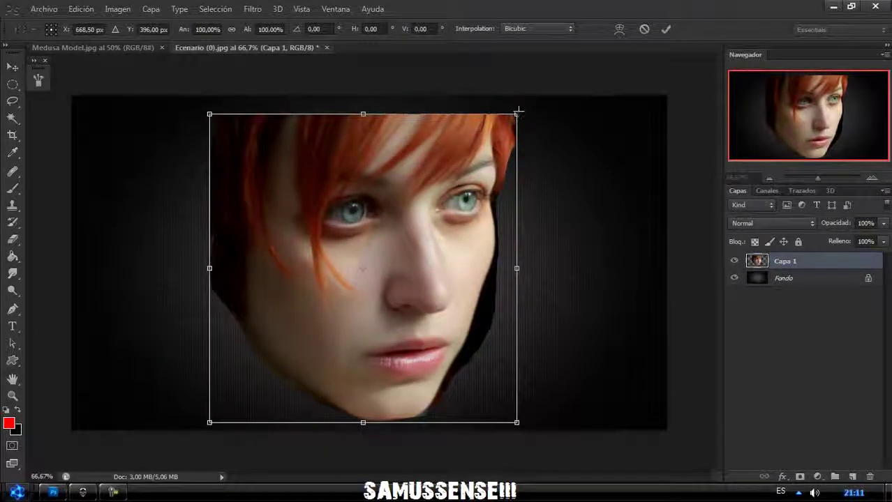
key("Escape")
Magic Wand the black surround beside the face and delete it
right_click(13, 118)
left_click(84, 126)
left_click(479, 312)
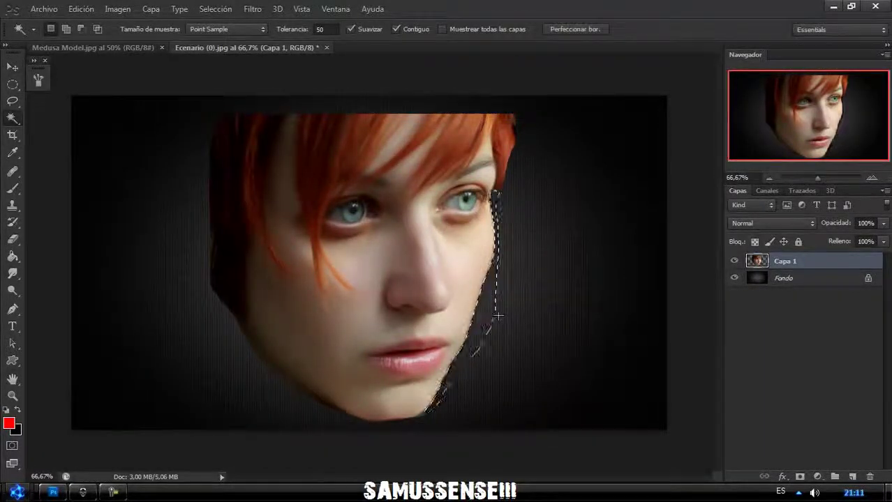
key("Delete")
Soft-erase the face's hard left edge and the top edge of the hair
left_click(12, 239)
right_click(182, 194)
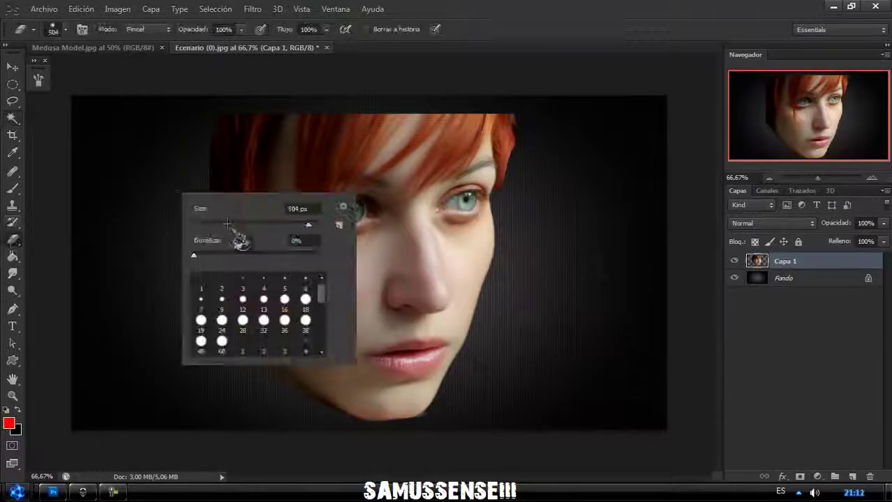
left_click_drag(239, 222, 254, 222)
key("Return")
mouse_move(215, 186)
left_mouse_down()
mouse_move(231, 321)
mouse_move(237, 112)
left_mouse_up()
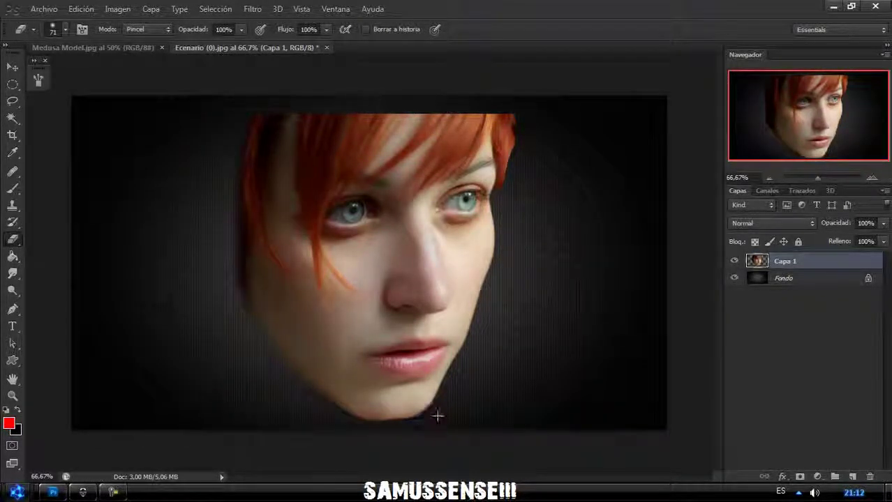
left_click_drag(472, 106, 363, 110)
With a 121 px eraser, soften more of the left edge and hair, then zoom in
right_click(231, 124)
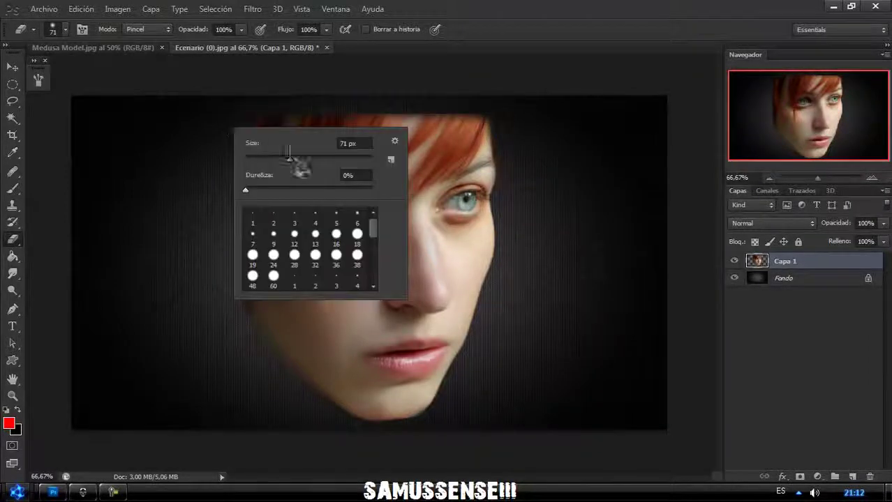
left_click_drag(279, 162, 295, 162)
key("Return")
left_click_drag(237, 148, 241, 279)
mouse_move(362, 94)
left_mouse_down()
mouse_move(490, 113)
mouse_move(489, 178)
left_mouse_up()
key("ctrl+plus")
key("ctrl+plus")
In Liquify, zoom in and pull the left and right pupils into vertical slits with Forward Warp
left_click(252, 8)
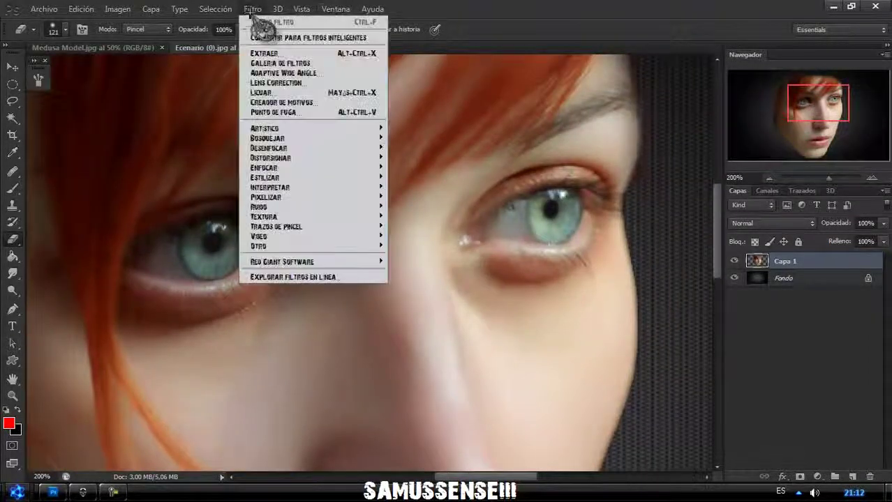
left_click(268, 91)
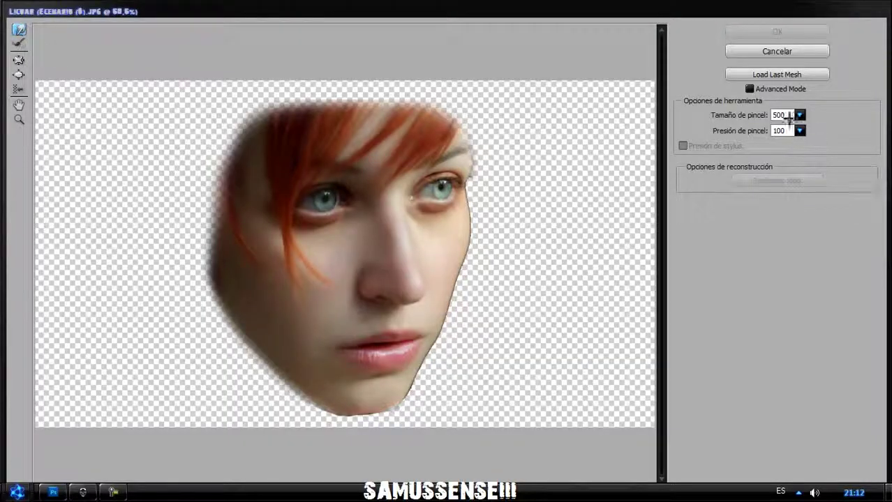
left_click(19, 119)
left_click_drag(298, 173, 436, 235)
key("w")
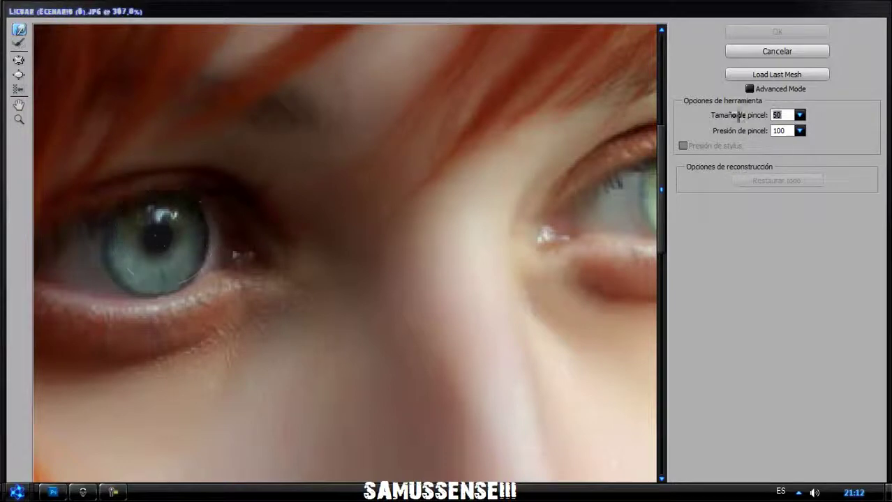
left_click_drag(155, 279, 157, 258)
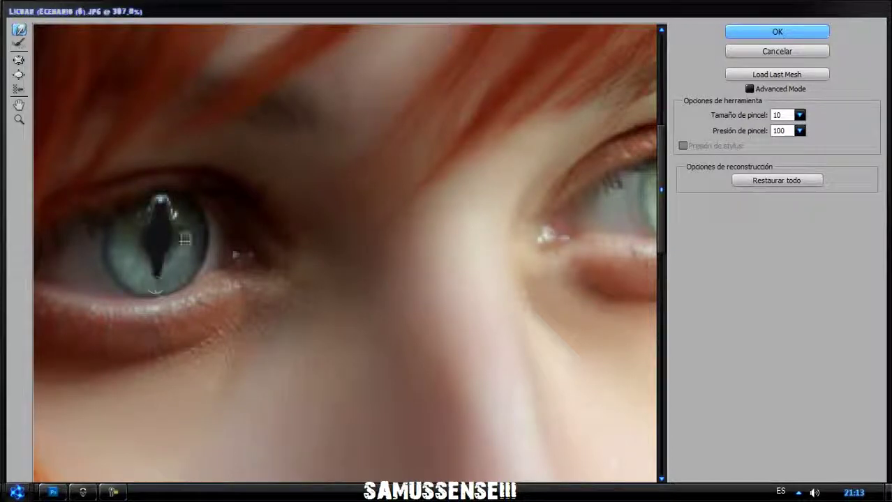
left_click_drag(369, 193, 290, 203)
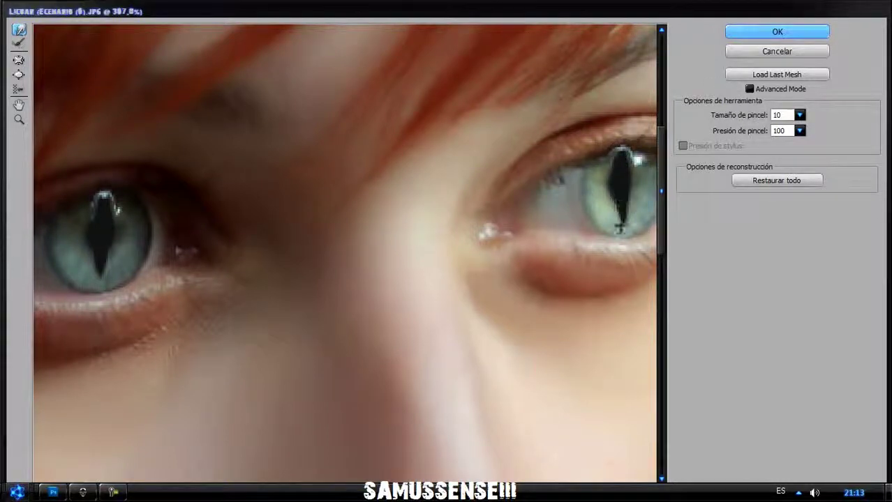
left_click(760, 31)
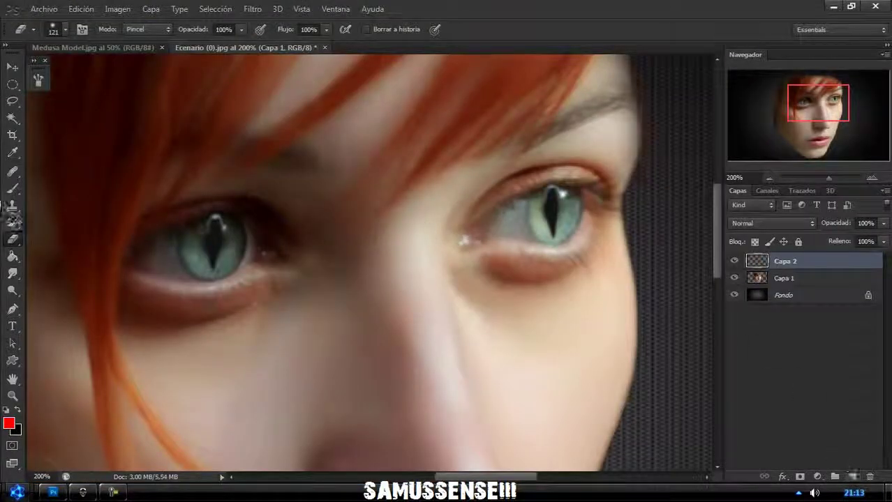
Paint bright yellow over both irises with the Brush
right_click(12, 188)
left_click(199, 184)
left_click(8, 423)
left_click(617, 390)
left_click(768, 227)
mouse_move(551, 237)
left_mouse_down()
mouse_move(562, 210)
mouse_move(552, 226)
left_mouse_up()
mouse_move(209, 241)
left_mouse_down()
mouse_move(224, 229)
mouse_move(217, 244)
left_mouse_up()
Set the yellow layer to Superponer (Overlay), fill the inner right iris, and erase the spill
left_click(771, 223)
left_click(753, 160)
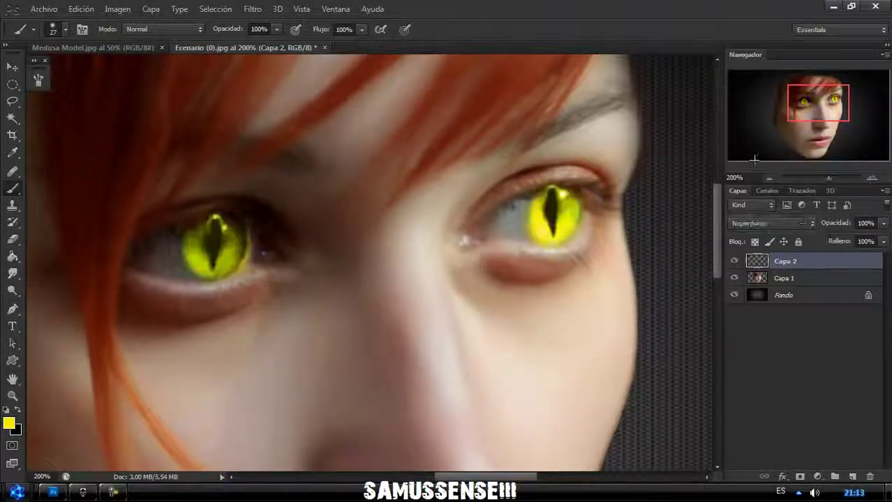
left_click_drag(522, 234, 533, 208)
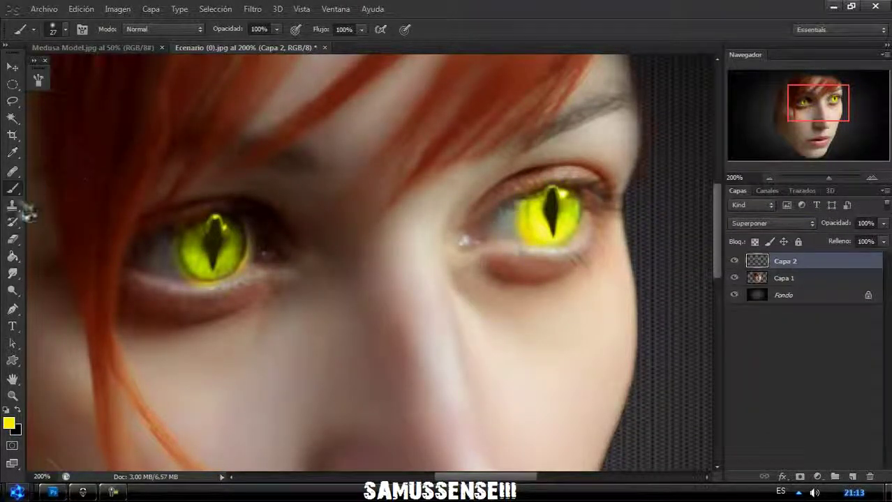
left_click(12, 239)
right_click(157, 225)
key("Escape")
mouse_move(159, 213)
left_mouse_down()
mouse_move(502, 255)
mouse_move(617, 195)
left_mouse_up()
Merge the yellow tint down into the face and add a new empty layer
right_click(787, 262)
left_click(729, 307)
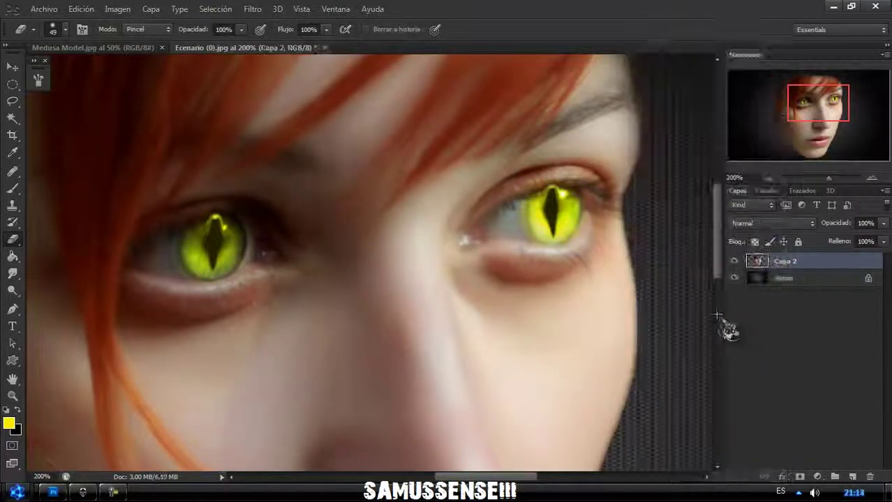
left_click_drag(768, 278, 852, 477)
Paint black liner above and below both eyes with a 20 px brush
left_click(12, 189)
left_click(17, 411)
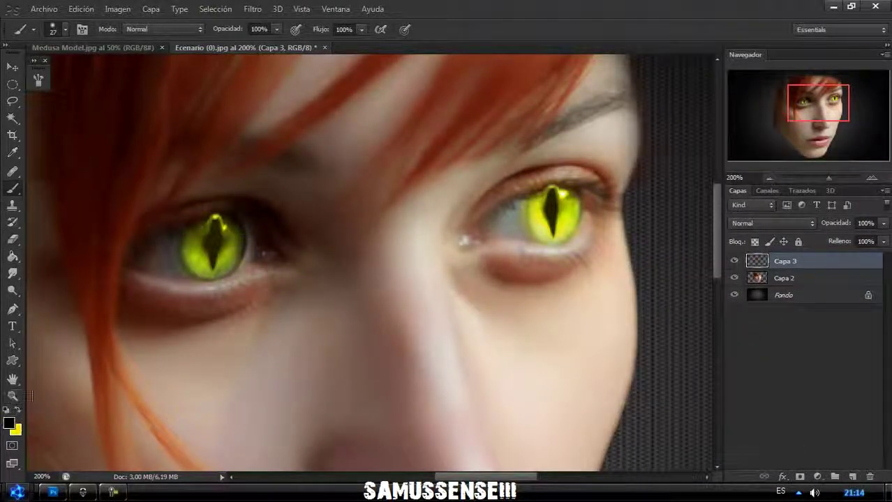
right_click(260, 300)
key("Escape")
left_click_drag(288, 258, 330, 296)
mouse_move(295, 243)
left_mouse_down()
mouse_move(167, 220)
mouse_move(136, 241)
left_mouse_up()
mouse_move(328, 286)
left_mouse_down()
mouse_move(39, 274)
mouse_move(116, 267)
left_mouse_up()
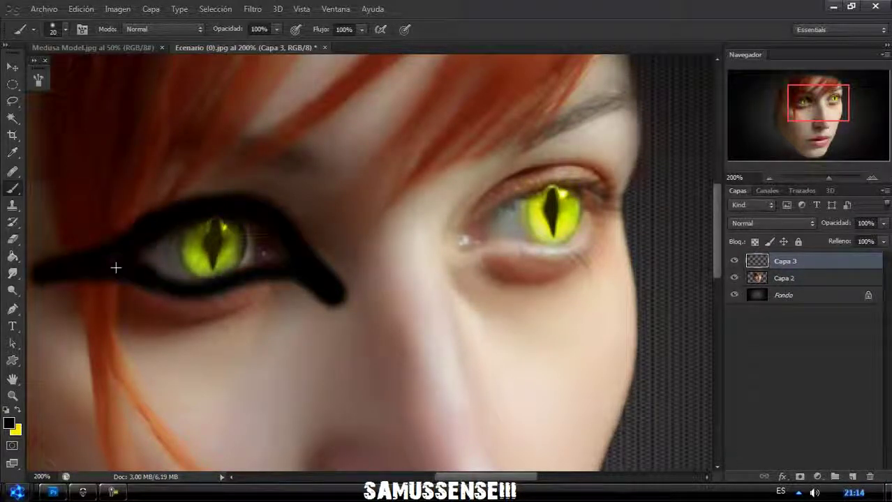
mouse_move(449, 288)
left_mouse_down()
mouse_move(457, 245)
mouse_move(565, 175)
mouse_move(614, 220)
mouse_move(475, 253)
mouse_move(446, 287)
left_mouse_up()
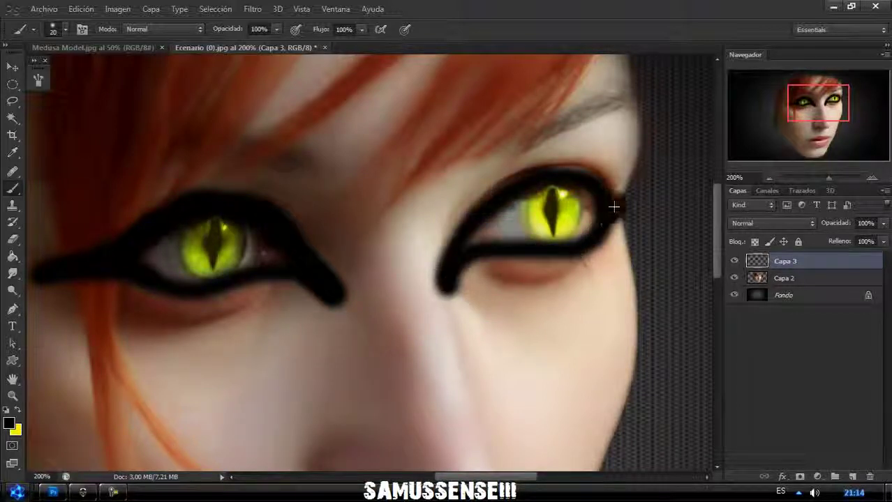
left_click_drag(614, 206, 473, 225)
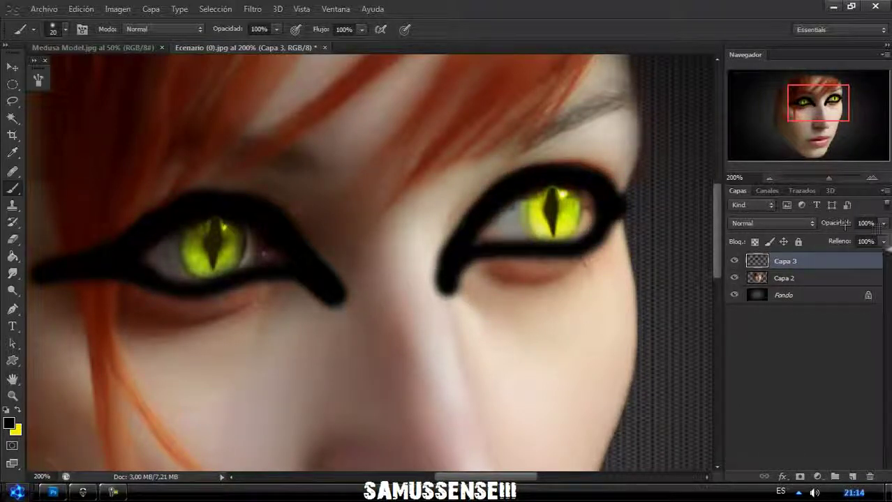
Trim the left eye's liner tail with the Eraser and smudge the right eye's tail shorter
left_click(883, 224)
left_click_drag(880, 238, 881, 238)
left_click(13, 238)
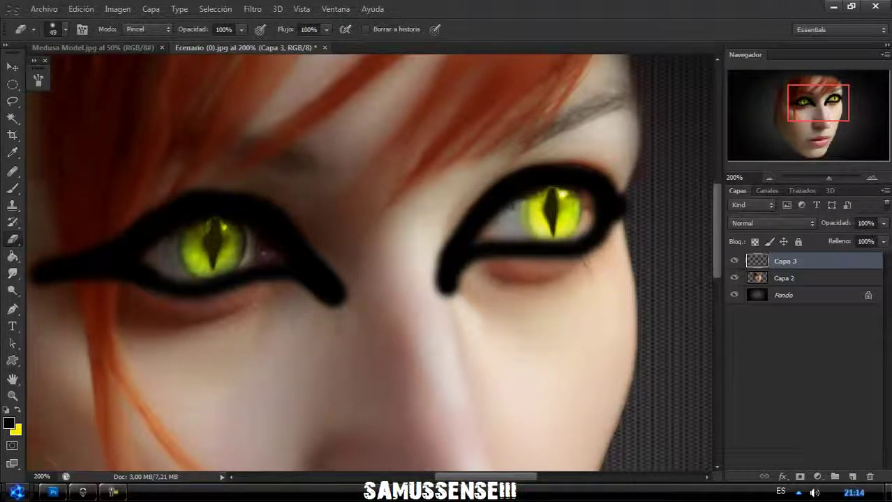
left_click_drag(346, 301, 318, 260)
right_click(13, 273)
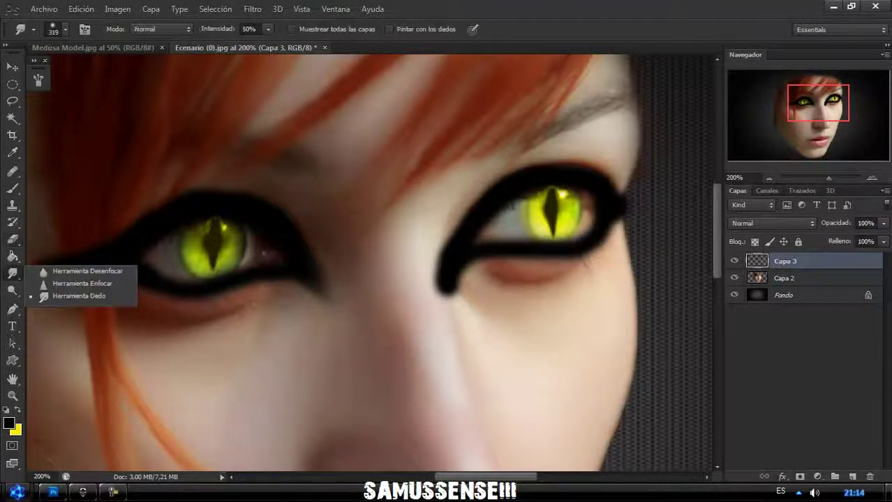
left_click(70, 298)
right_click(331, 283)
key("Return")
left_click_drag(448, 289, 474, 318)
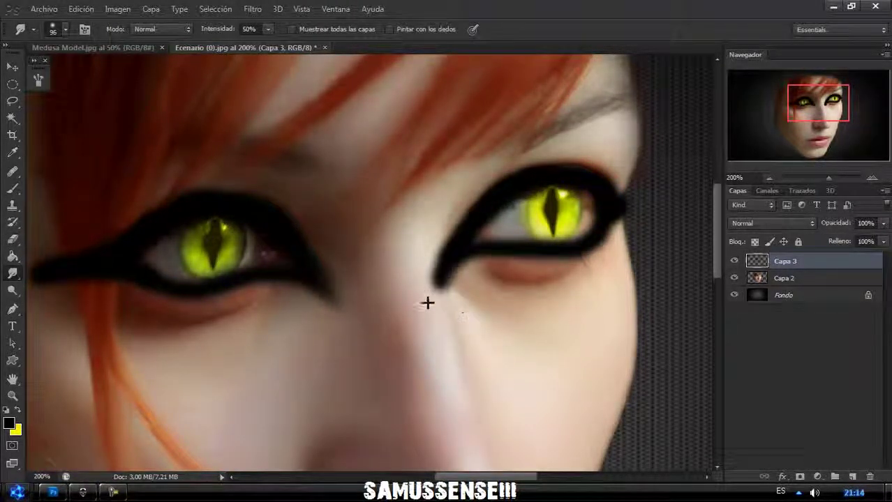
left_click_drag(426, 303, 434, 264)
Apply a Gaussian blur (Desenfoque gaussiano) to soften the eye lines
left_click(253, 8)
left_click(431, 181)
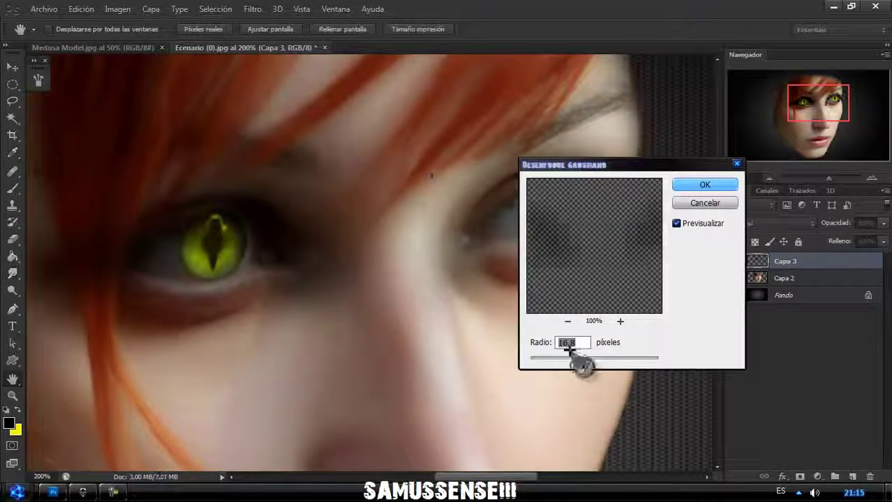
left_click_drag(572, 358, 568, 359)
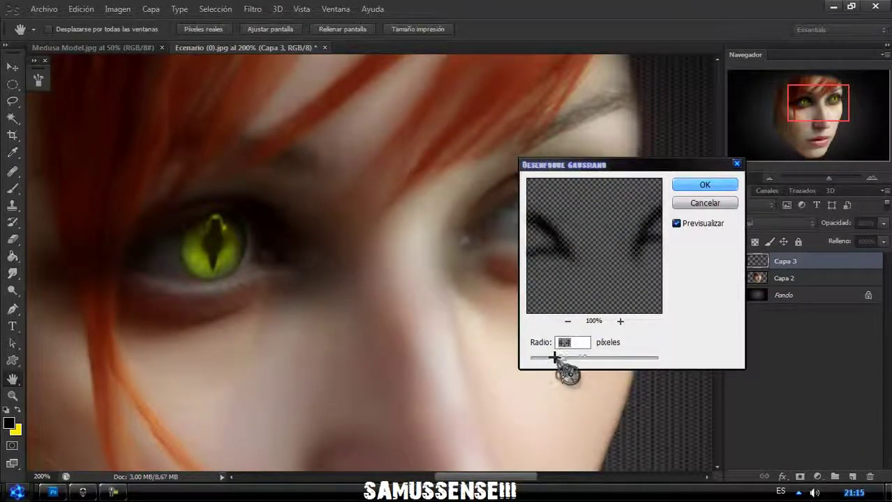
left_click(698, 186)
Erase to lighten the liner around the left eye, then view the whole face
left_click(12, 239)
left_click_drag(209, 279, 185, 252)
left_click(101, 254)
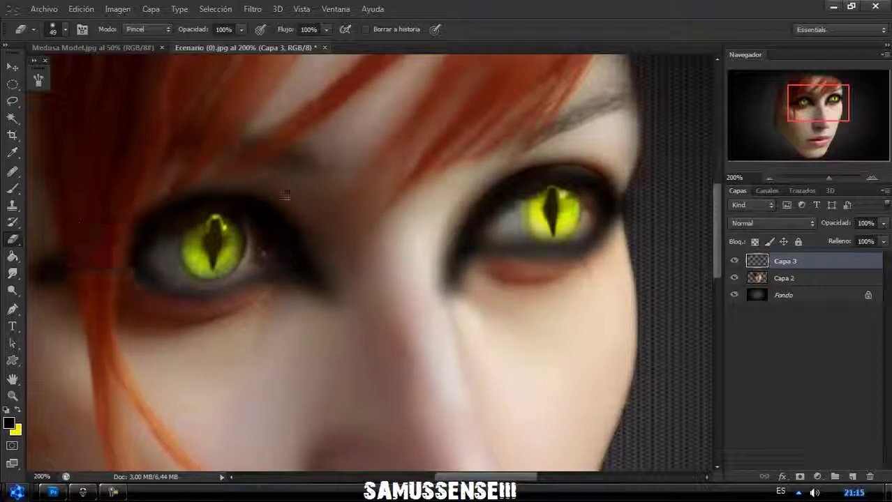
key("ctrl+0")
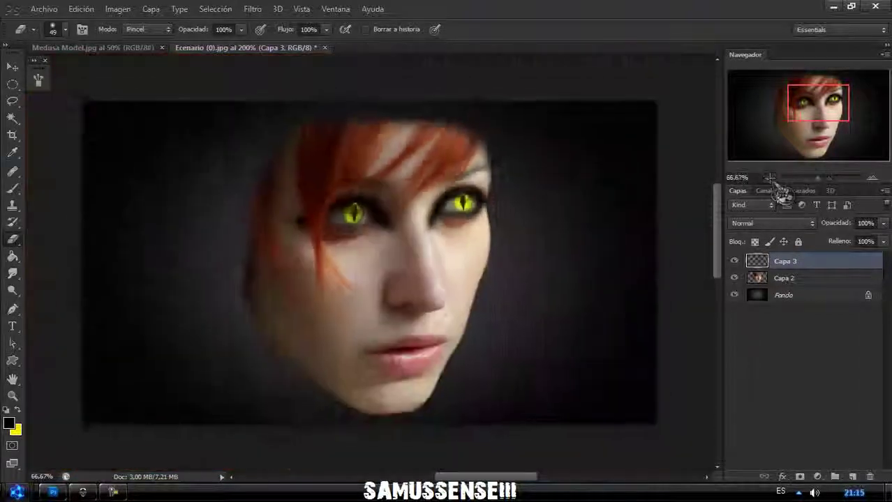
key("ctrl+1")
Close Medusa Model and carry the vampire's lassoed nose and fanged mouth into Escenario
left_click(161, 47)
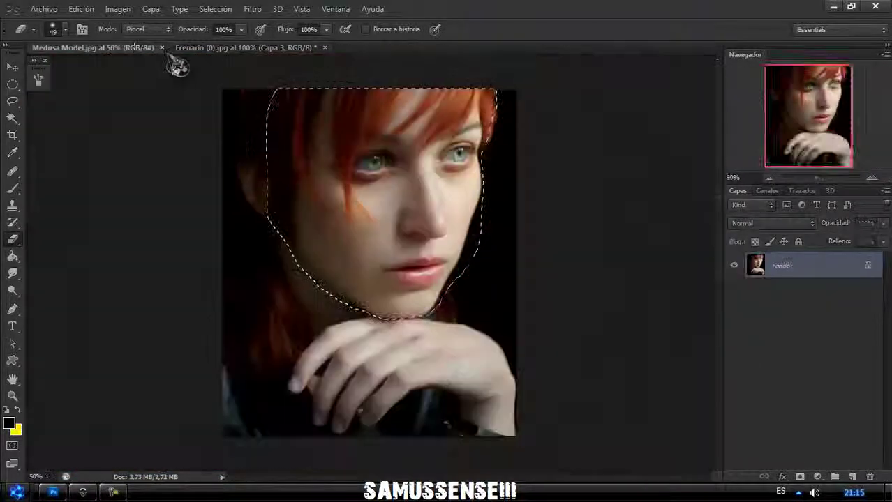
key("ctrl+0")
key("v")
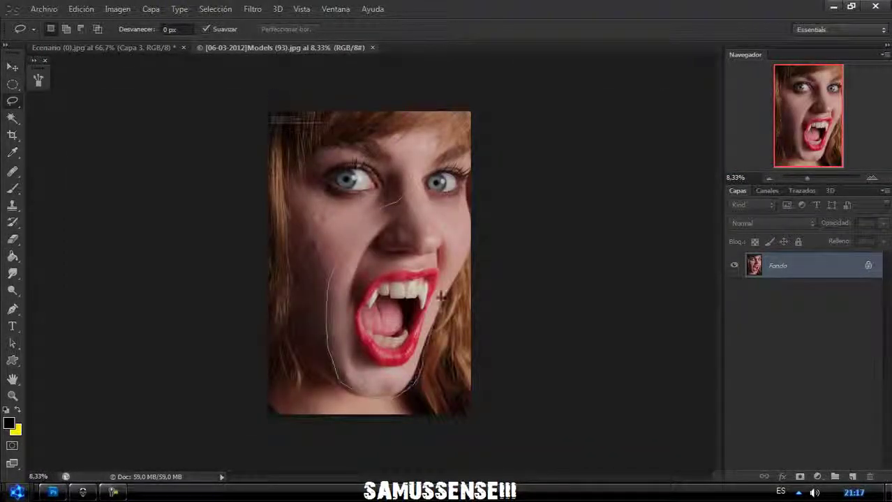
left_click_drag(341, 182, 409, 185)
key("v")
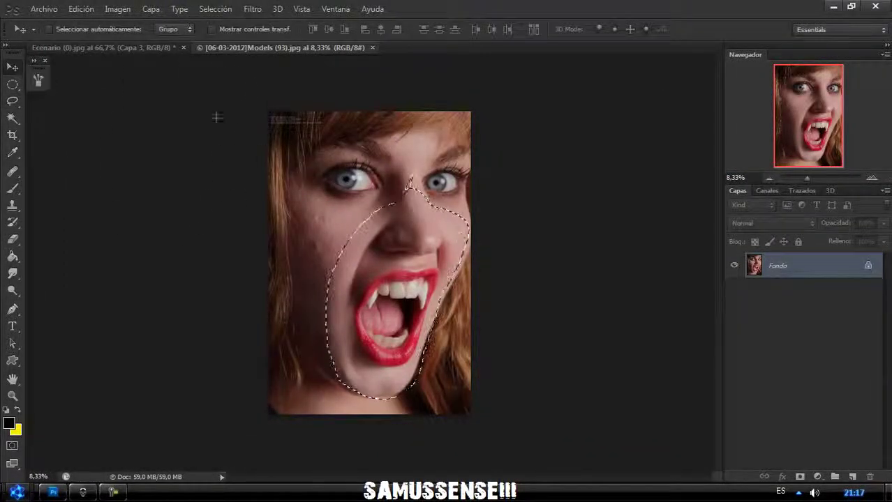
mouse_move(215, 116)
left_mouse_down()
mouse_move(373, 261)
mouse_move(598, 232)
left_mouse_up()
Shrink the mouth piece and position it on the face
key("ctrl+minus")
key("ctrl+minus")
key("ctrl+minus")
key("ctrl+t")
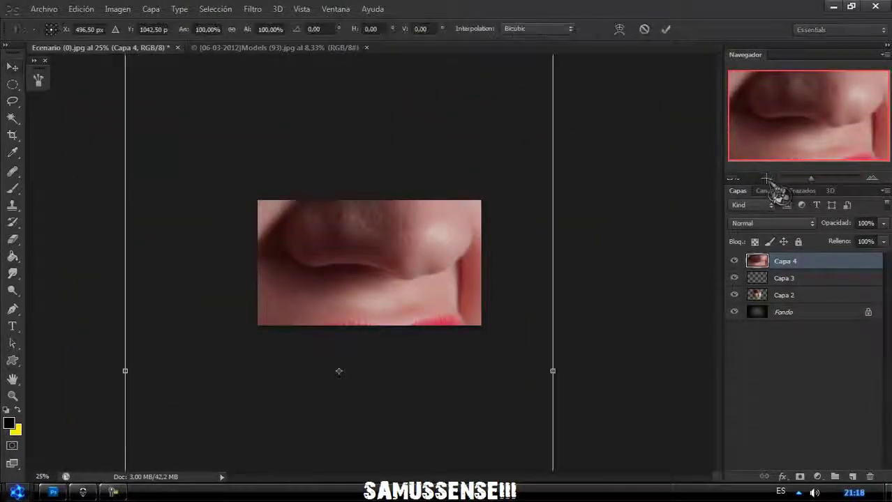
key("ctrl+minus")
key("ctrl+minus")
mouse_move(462, 146)
left_mouse_down()
mouse_move(299, 403)
mouse_move(339, 199)
mouse_move(382, 247)
left_mouse_up()
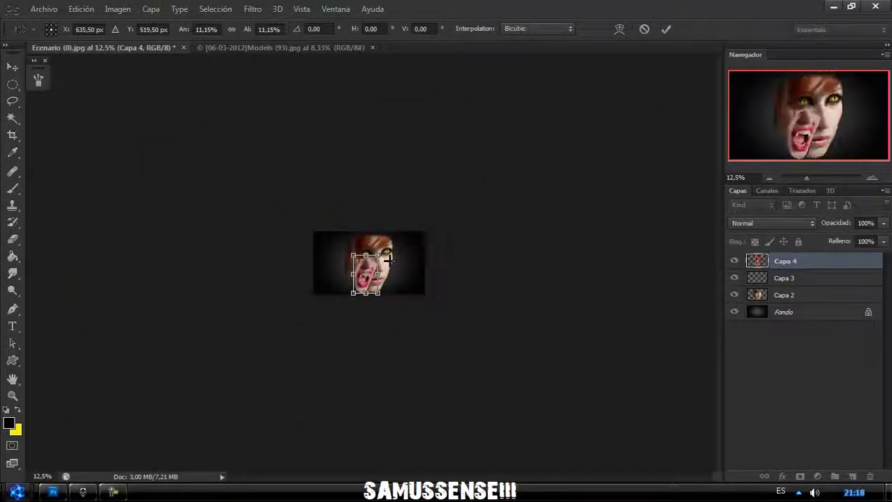
key("Return")
key("ctrl+0")
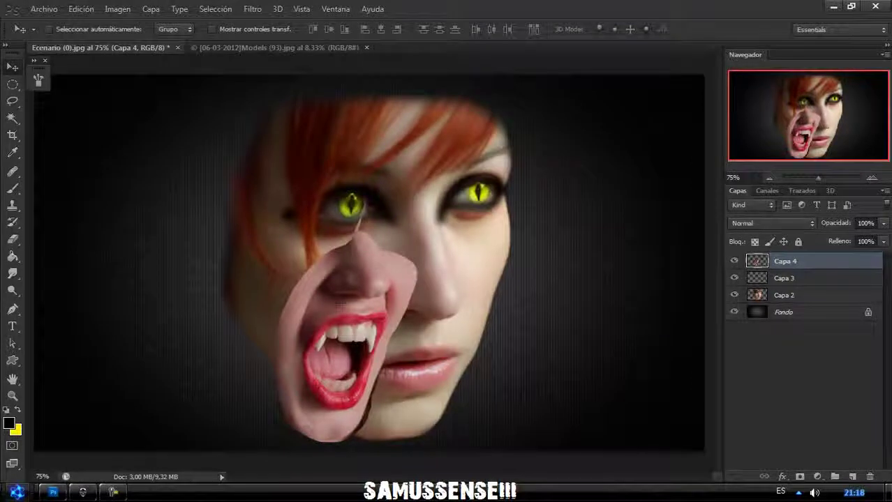
left_click_drag(340, 306, 404, 298)
Shrink all three face layers together and move them up toward the canvas centre
left_click(782, 295, "shift")
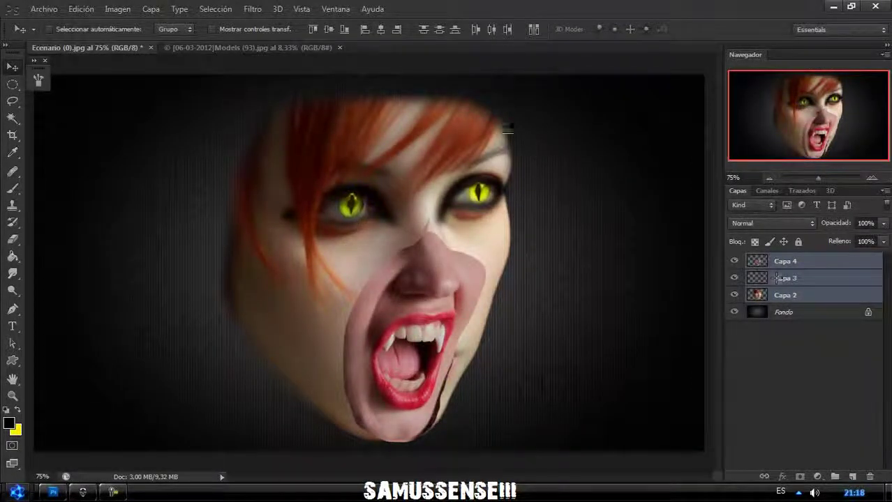
key("ctrl+t")
left_click_drag(521, 93, 360, 265)
key("Return")
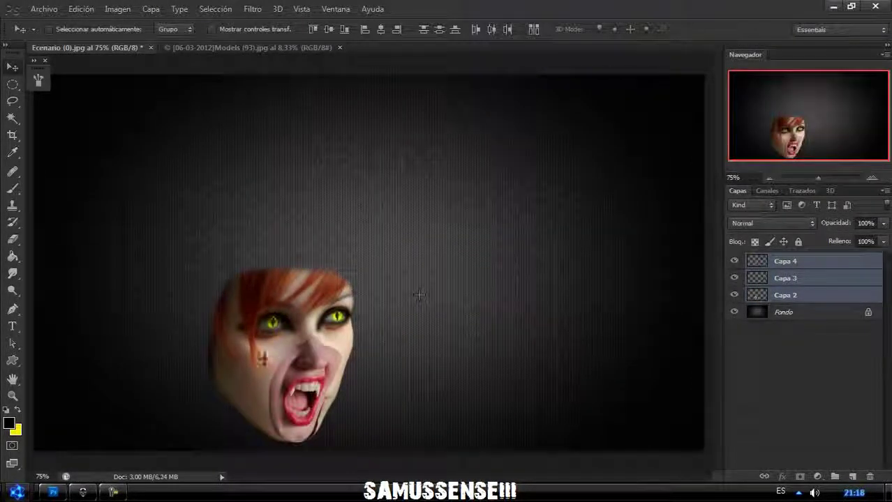
left_click_drag(320, 312, 411, 224)
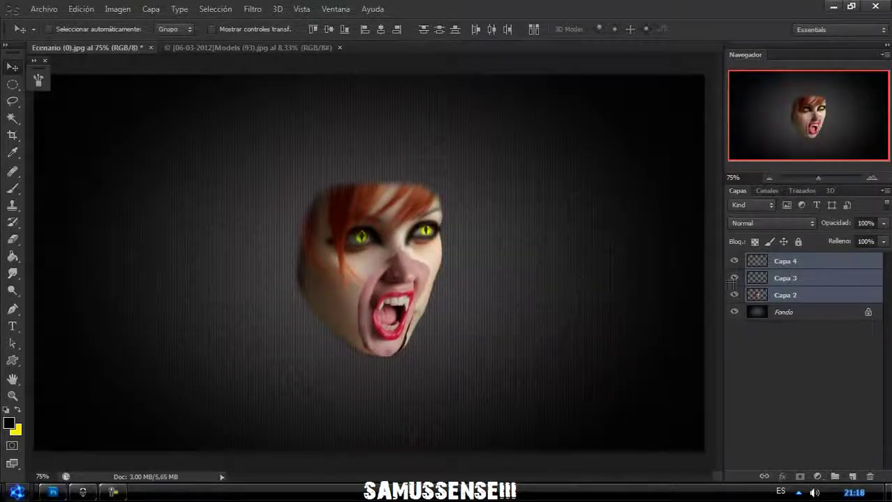
Stretch the Capa 4 mouth piece taller and wider, and move Capa 2 higher in the stack
left_click(785, 261)
key("ctrl+t")
left_click_drag(393, 357, 394, 397)
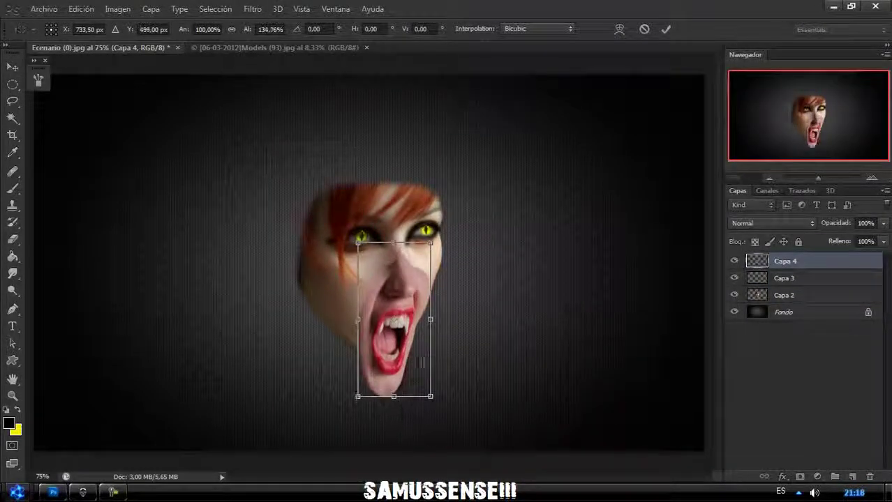
mouse_move(421, 362)
left_mouse_down()
mouse_move(413, 316)
mouse_move(396, 316)
left_mouse_up()
key("Return")
left_click_drag(784, 295, 764, 278)
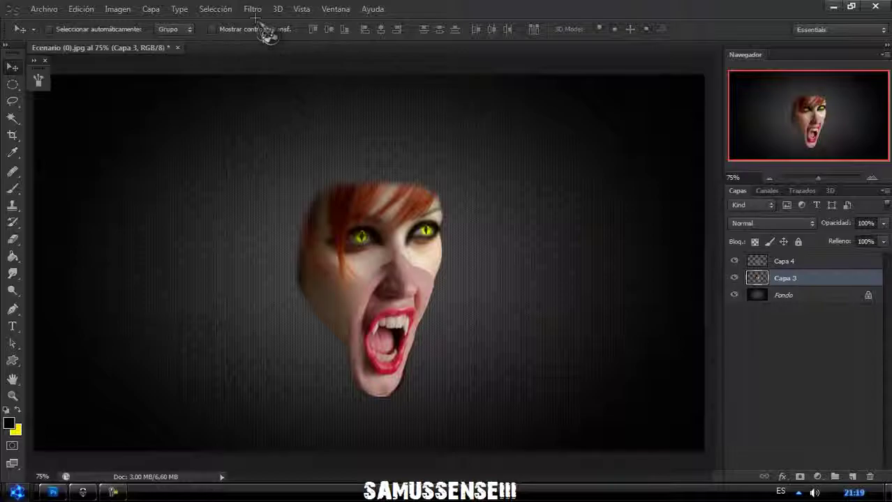
In Liquify with brush size 200, push the lower lip and chin downward
left_click(253, 8)
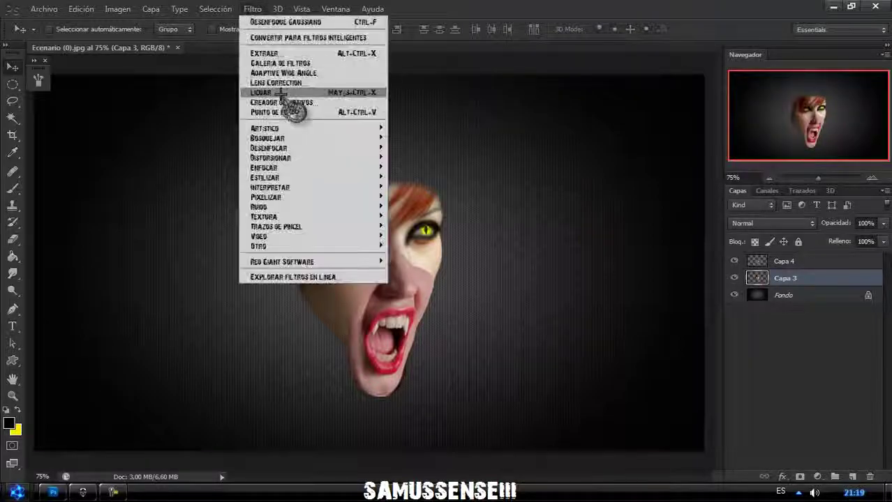
left_click(279, 88)
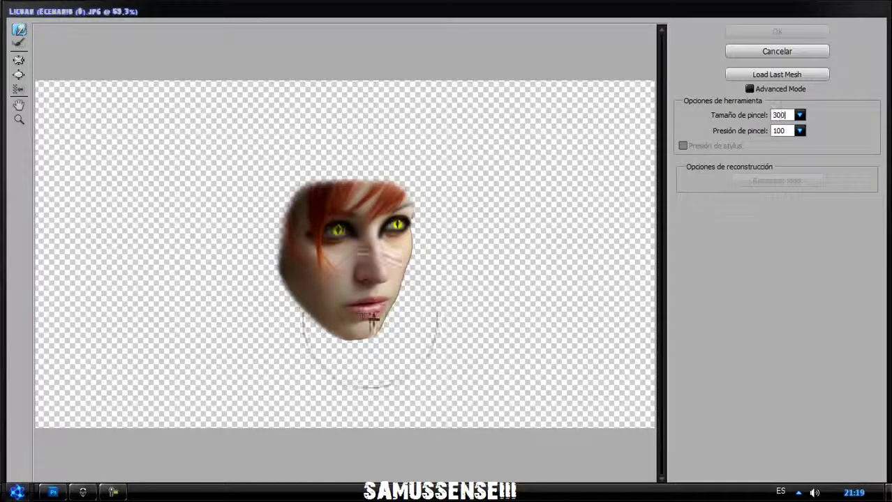
double_click(796, 115)
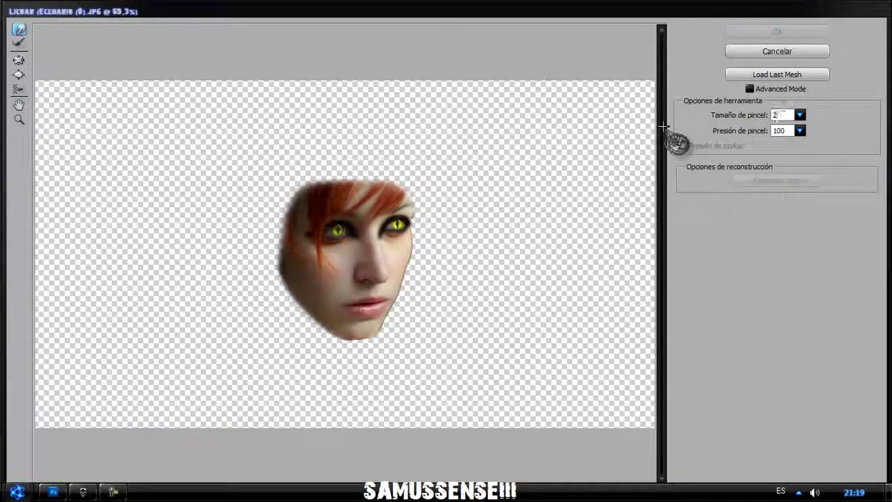
type("200")
mouse_move(401, 293)
left_mouse_down()
mouse_move(363, 339)
mouse_move(325, 323)
left_mouse_up()
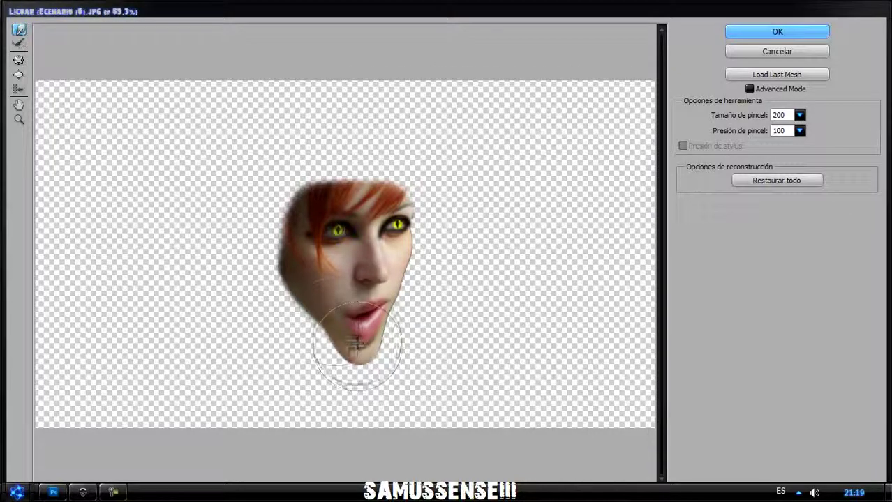
mouse_move(393, 320)
left_mouse_down()
mouse_move(343, 354)
mouse_move(368, 368)
mouse_move(392, 323)
mouse_move(363, 350)
mouse_move(329, 339)
mouse_move(405, 289)
mouse_move(372, 309)
mouse_move(317, 307)
mouse_move(339, 368)
mouse_move(308, 341)
mouse_move(401, 346)
mouse_move(318, 338)
left_mouse_up()
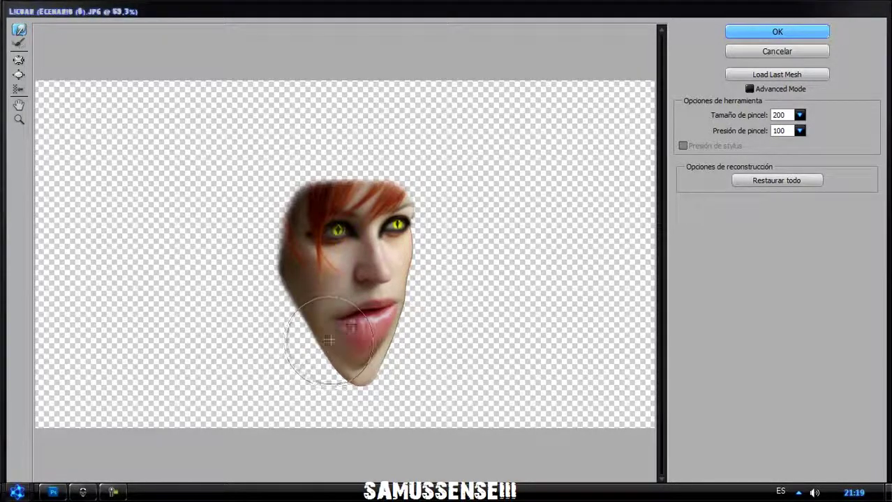
left_click(757, 31)
Select the Capa 4 mouth layer and begin widening it to the right
left_click(782, 261)
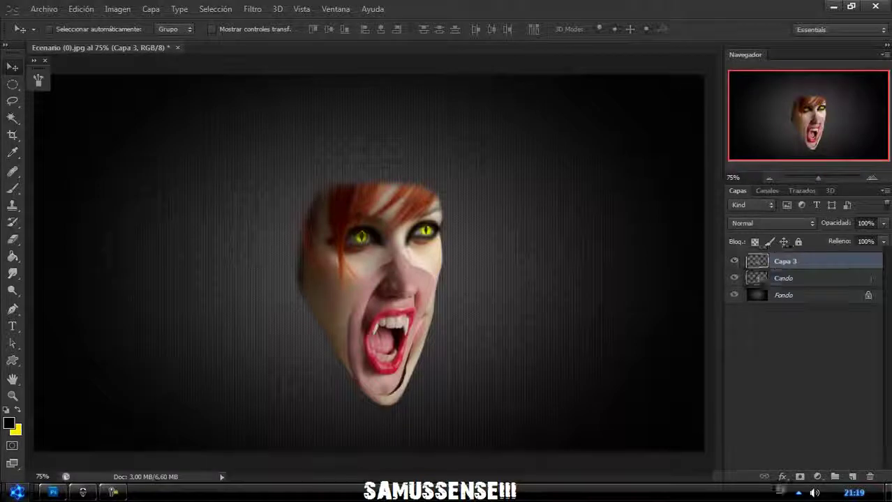
key("ctrl+t")
left_click_drag(434, 325, 440, 326)
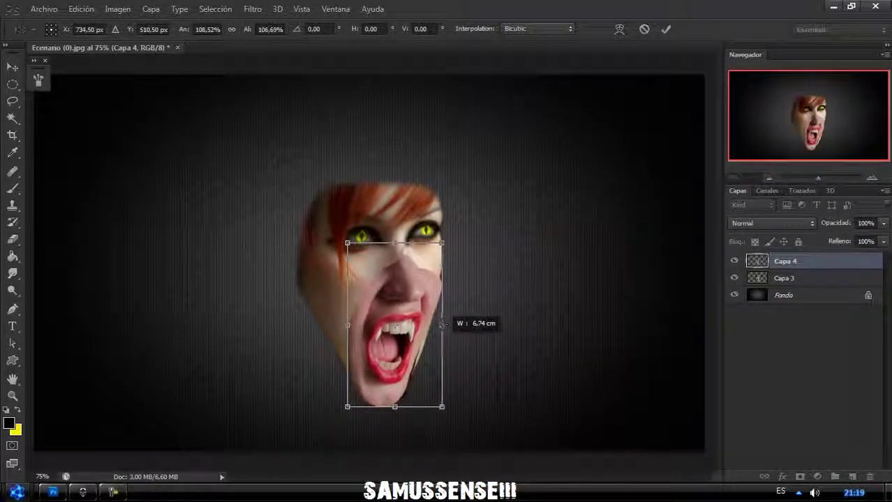
Widen and slightly tilt the mouth piece, then erase its hard edges at nose, cheek and chin
left_click_drag(347, 325, 339, 325)
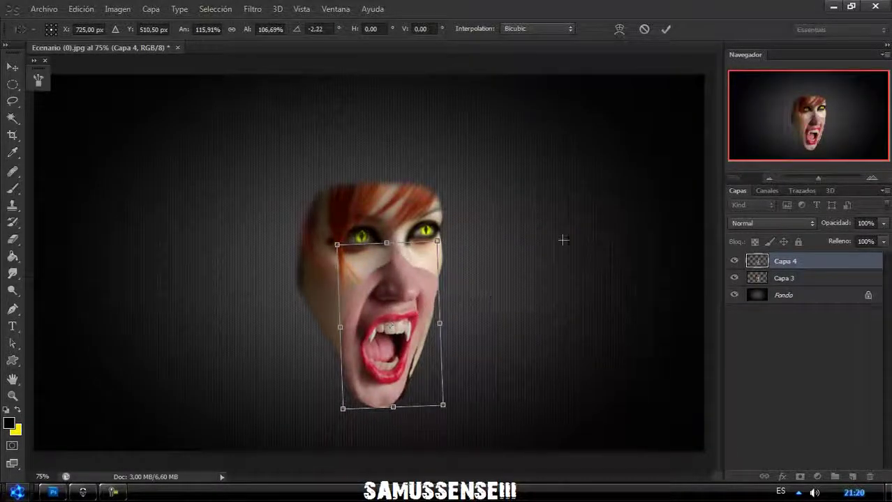
key("Return")
key("e")
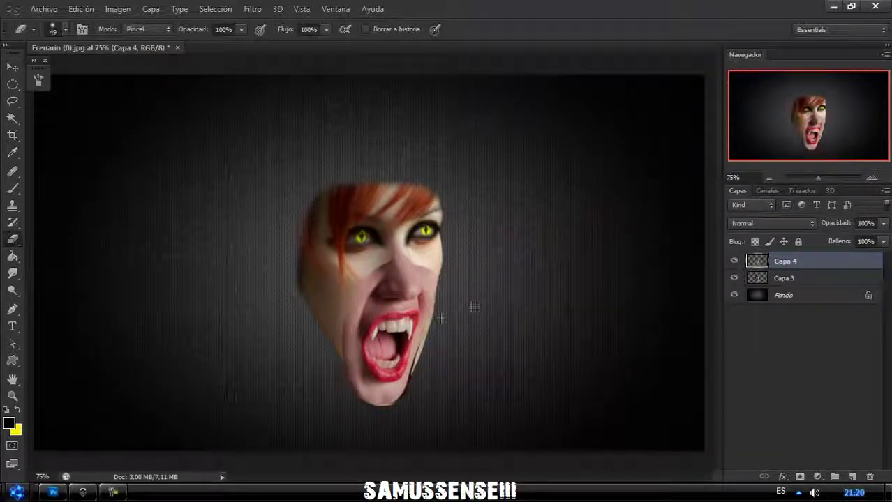
left_click_drag(417, 294, 410, 269)
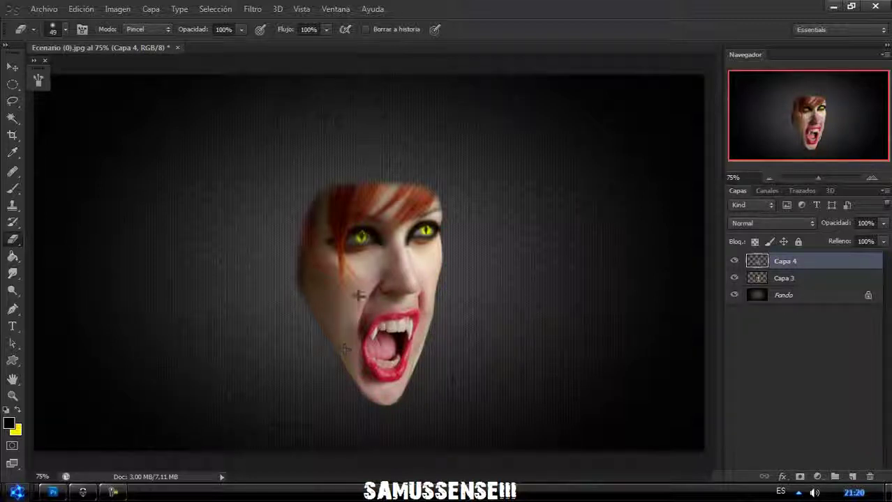
left_click_drag(358, 296, 351, 344)
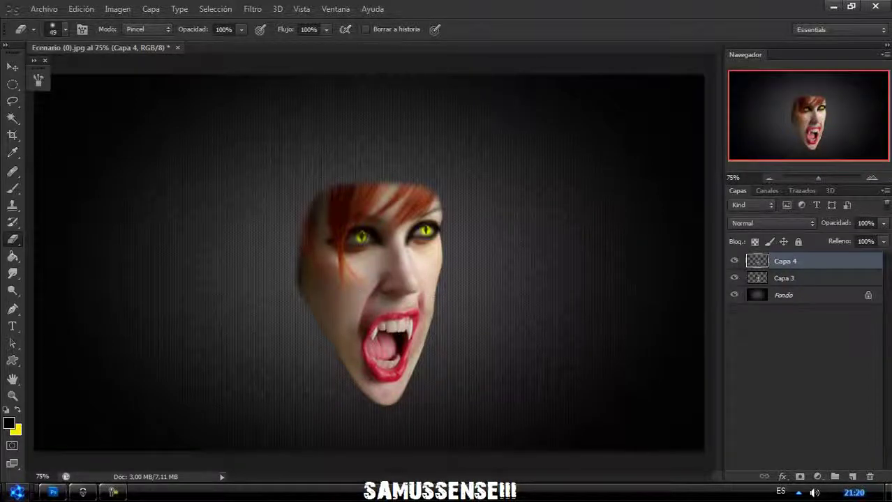
right_click(388, 280)
left_click_drag(426, 300, 408, 300)
key("Return")
Try a darkening Curves adjustment layer, then delete it
left_click(817, 476)
left_click(809, 275)
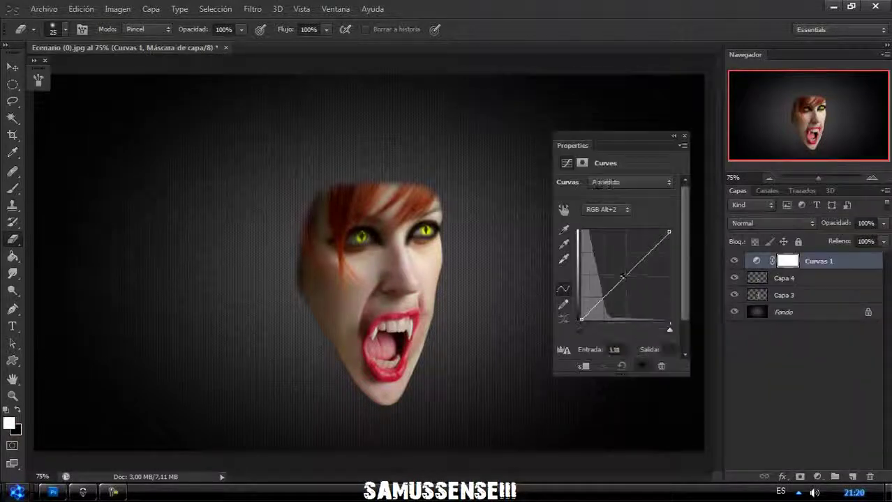
left_click_drag(629, 271, 629, 278)
key("Delete")
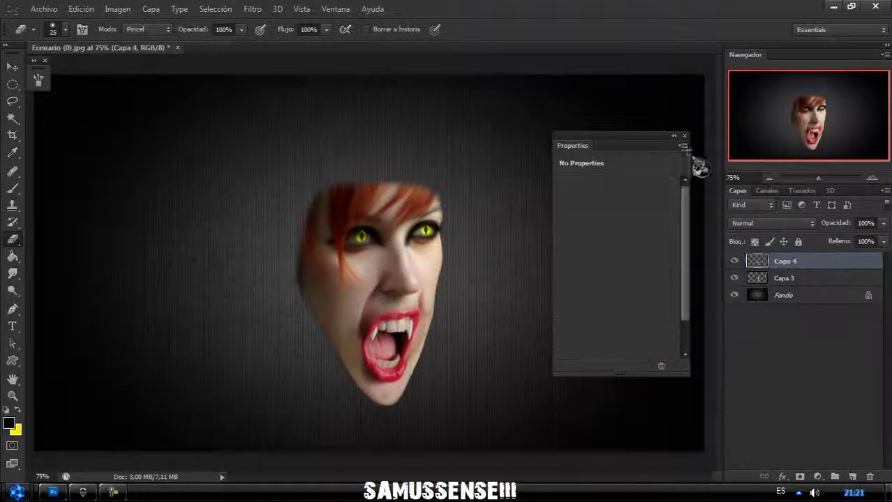
left_click(683, 136)
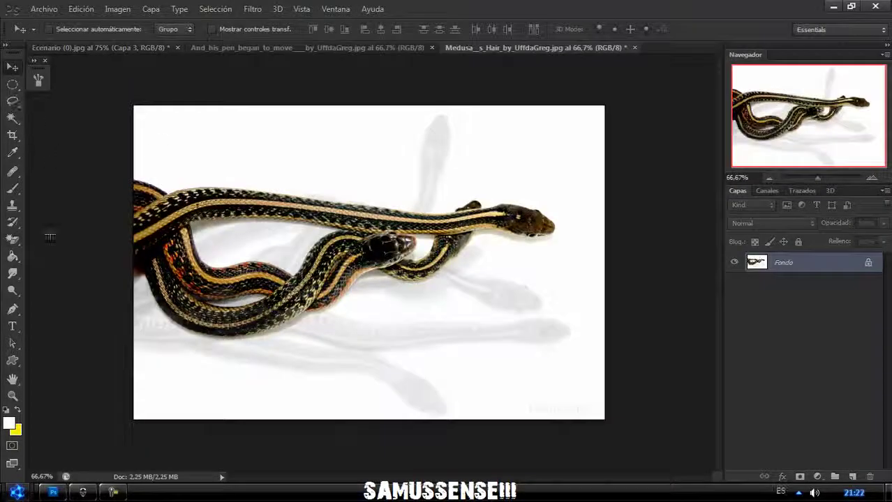
Remove the remaining white background and specks around the snakes with the Magic Eraser
right_click(12, 239)
left_click(70, 261)
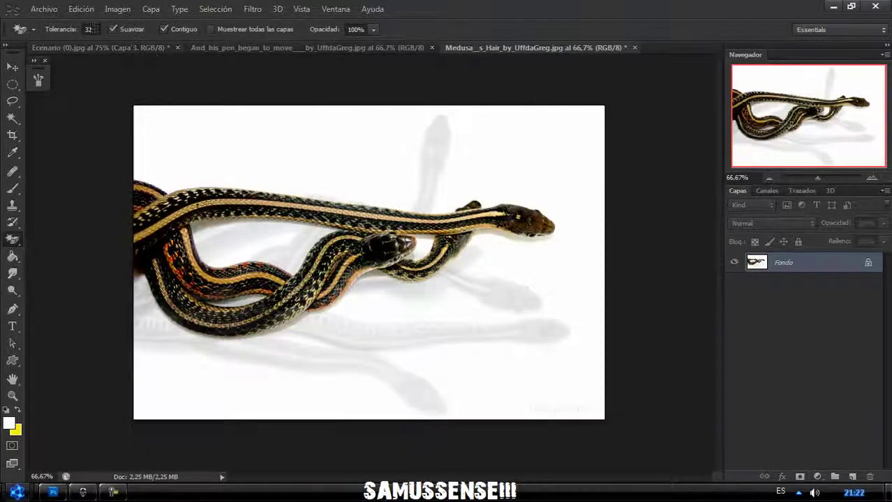
left_click(280, 154)
left_click(259, 243)
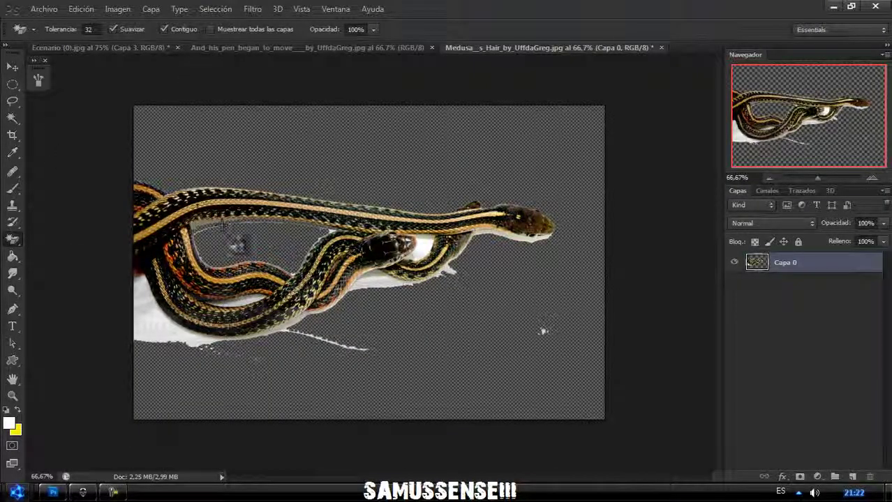
left_click(240, 302)
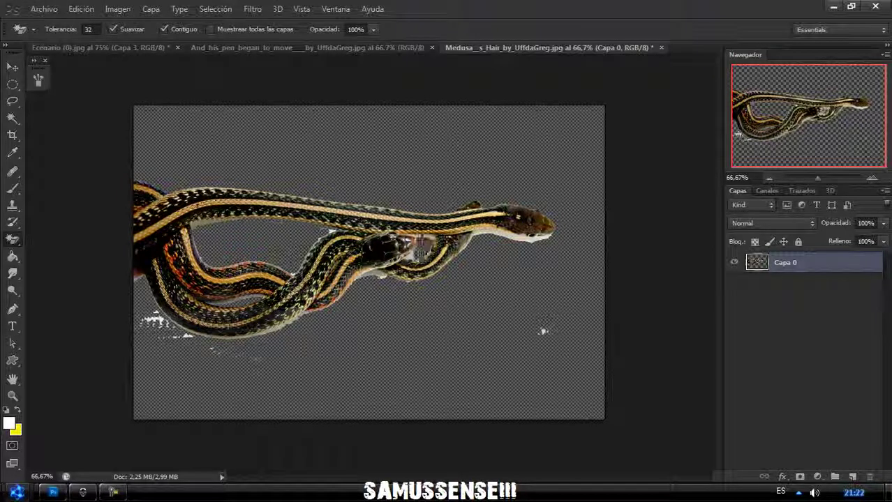
left_click(530, 238)
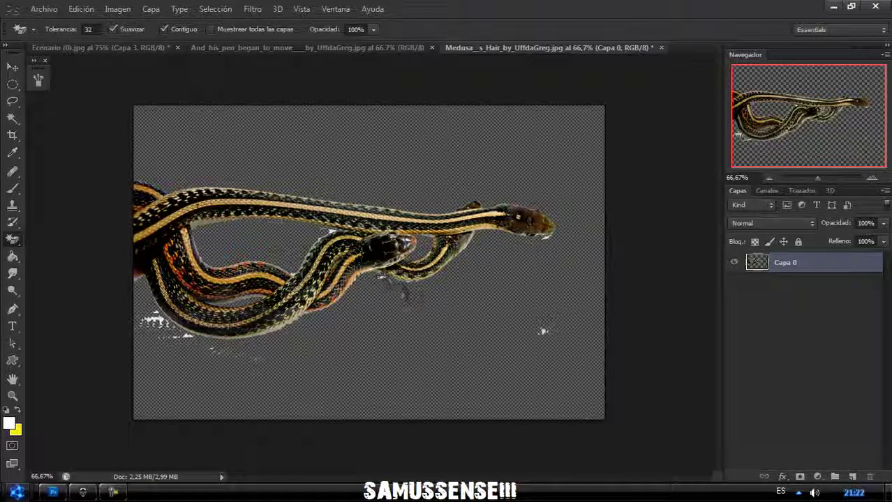
left_click(160, 321)
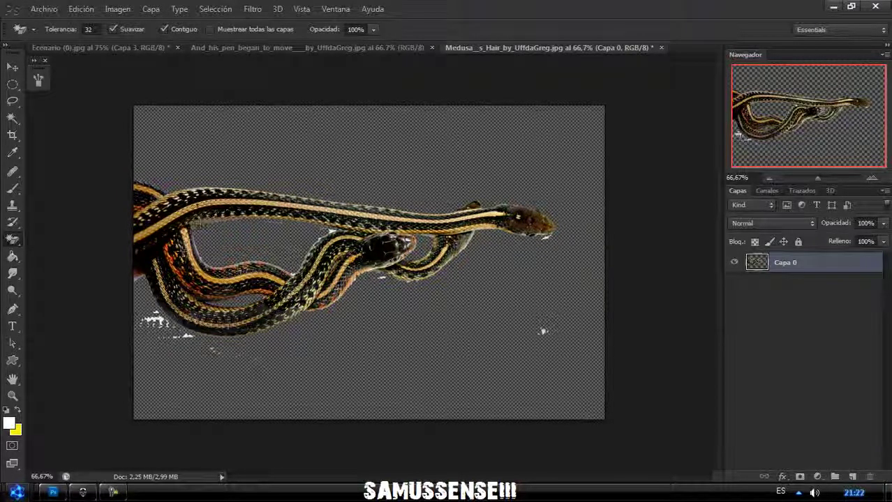
Lasso the snake and move it into the vampire composite
left_click(13, 100)
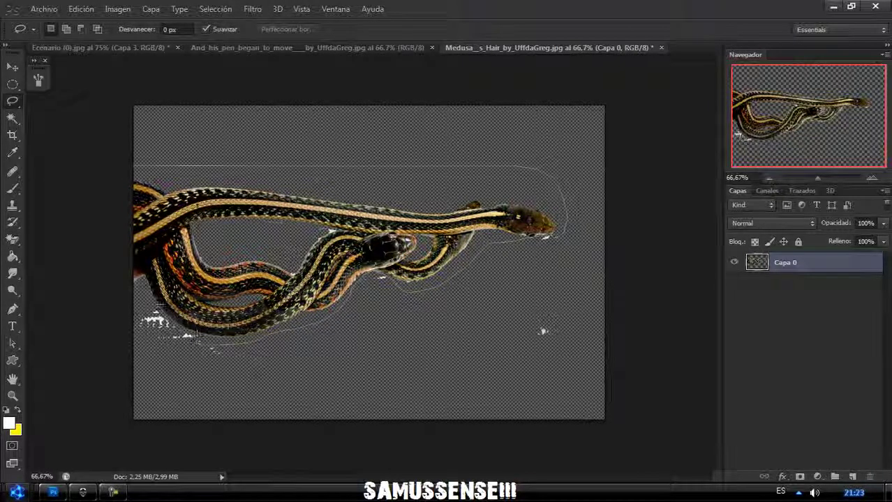
key("v")
mouse_move(541, 328)
left_mouse_down()
mouse_move(139, 54)
mouse_move(222, 180)
left_mouse_up()
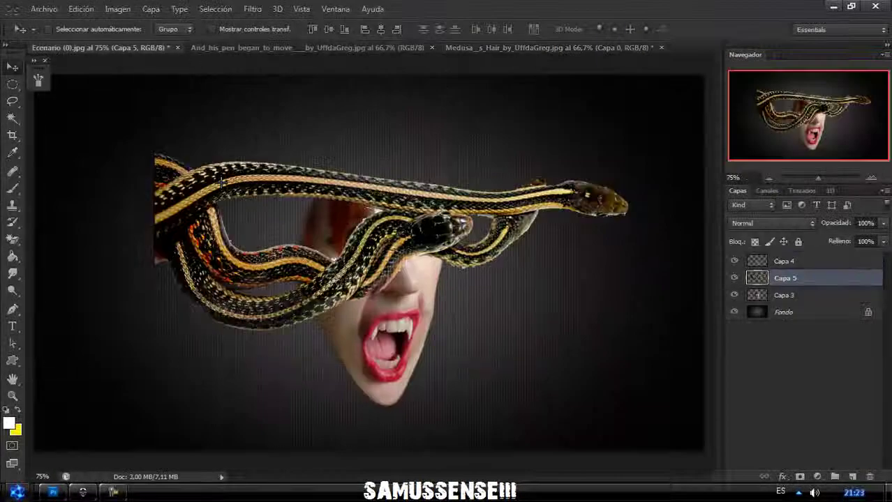
Shrink and rotate the snake near the face and move its layer above Capa 4
key("ctrl+t")
mouse_move(633, 323)
left_mouse_down()
mouse_move(642, 285)
mouse_move(358, 379)
mouse_move(419, 405)
left_mouse_up()
key("Return")
key("ctrl+bracketright")
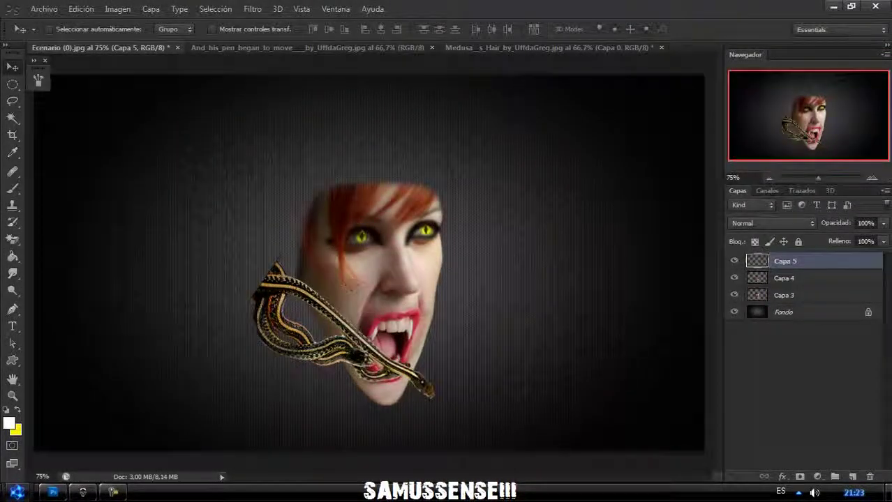
Bend the snake's body into a curve with Liquify
left_click(253, 9)
left_click(280, 91)
mouse_move(307, 279)
left_mouse_down()
mouse_move(237, 215)
mouse_move(208, 223)
mouse_move(230, 212)
left_mouse_up()
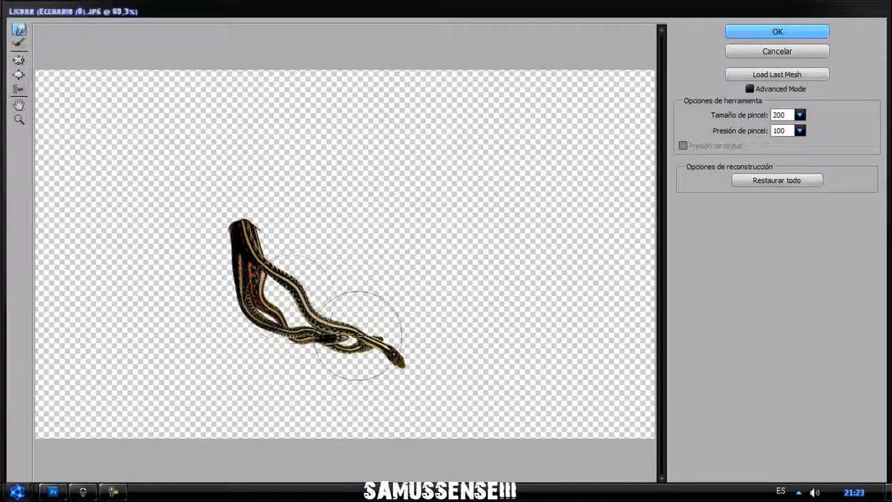
left_click(803, 31)
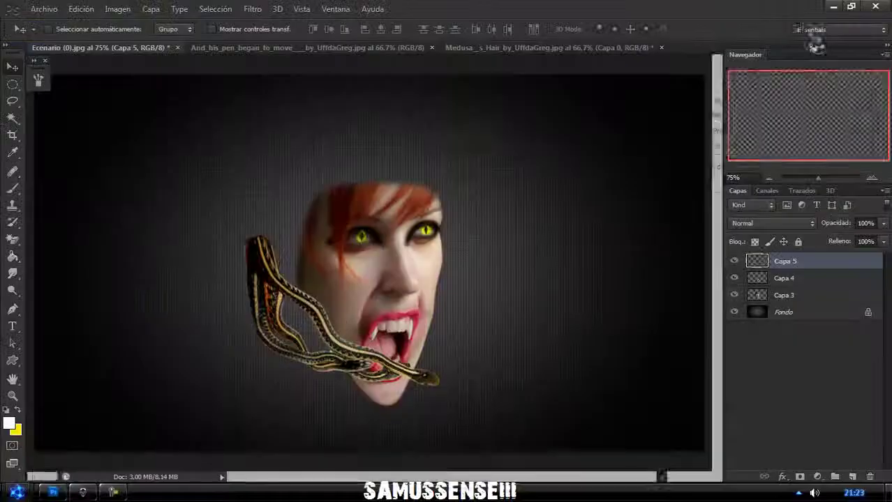
Move the snake lower and re-transform it, rotating it up beside the face
left_click_drag(293, 328, 293, 352)
key("ctrl+t")
left_click_drag(342, 335, 349, 370)
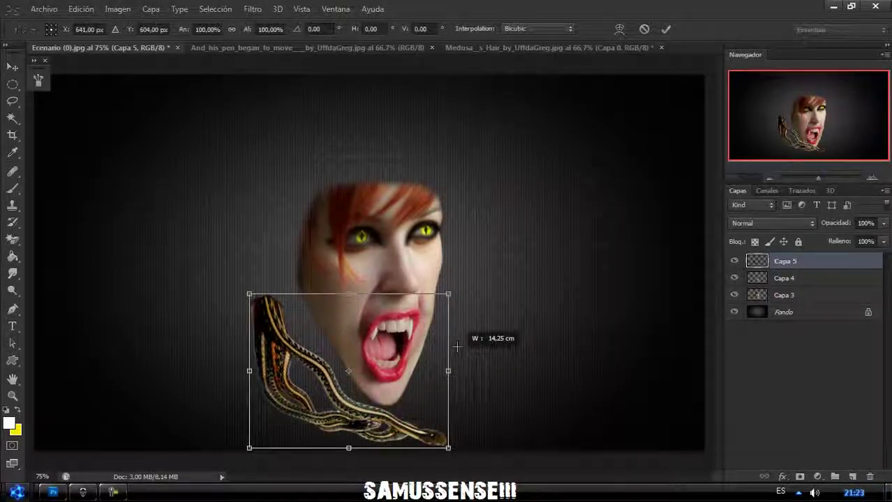
left_click_drag(467, 332, 460, 398)
left_click_drag(387, 358, 370, 323)
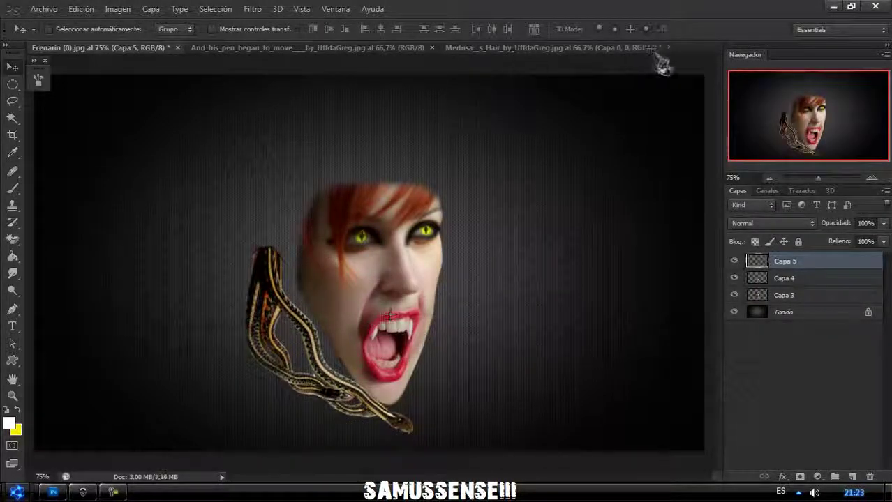
Close the snake-hair document and magic-erase the white background of the hand-held snakes photo
left_click(667, 48)
left_click(482, 192)
left_click(28, 257)
left_click(160, 300)
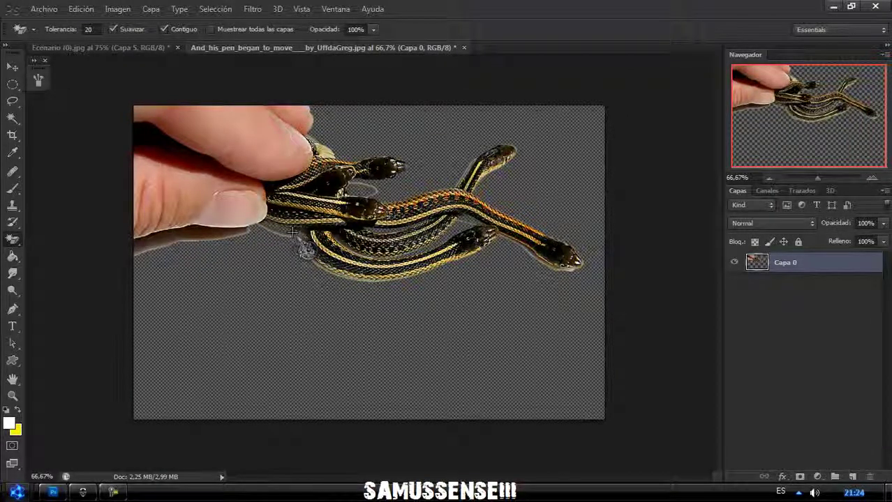
Lasso the snakes, drag them into the Escenario composite, and place Capa 6 below the face
right_click(12, 101)
left_click(63, 102)
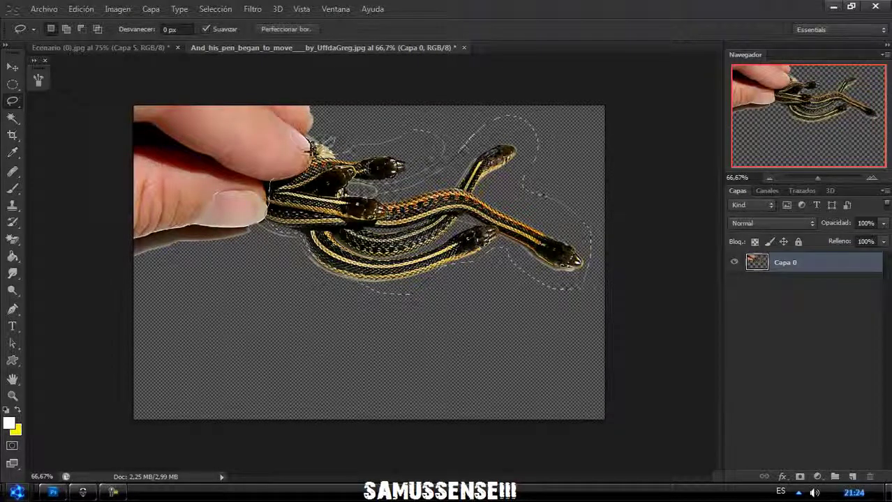
key("v")
left_click_drag(309, 149, 356, 152)
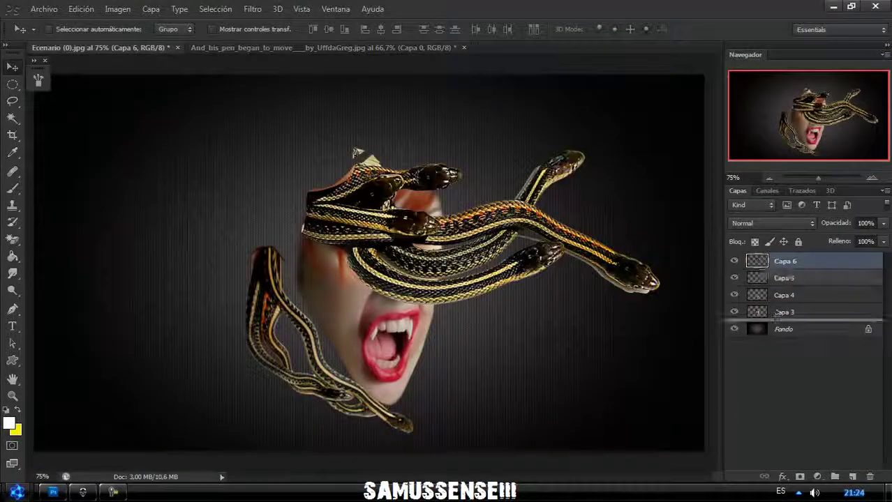
left_click_drag(776, 313, 776, 319)
Rotate the snake bundle about 27° and scale it to roughly 67%
key("ctrl+t")
left_click_drag(326, 137, 353, 70)
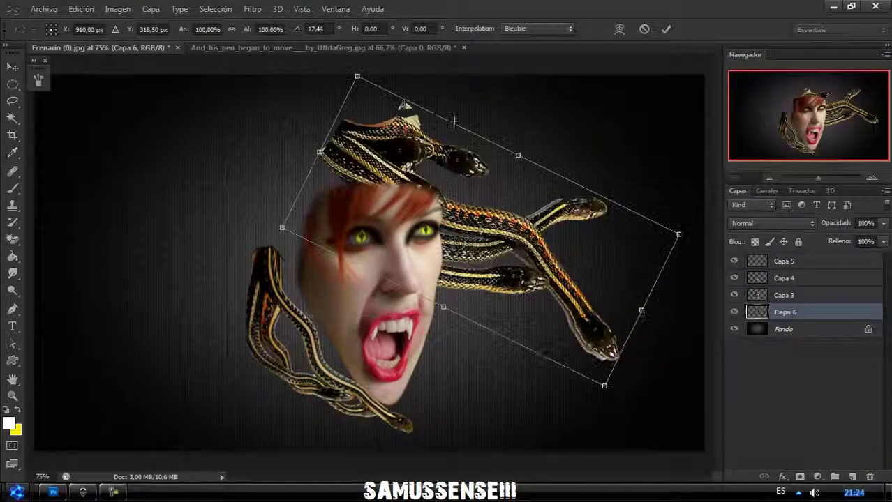
mouse_move(563, 280)
left_mouse_down()
mouse_move(510, 318)
mouse_move(558, 345)
left_mouse_up()
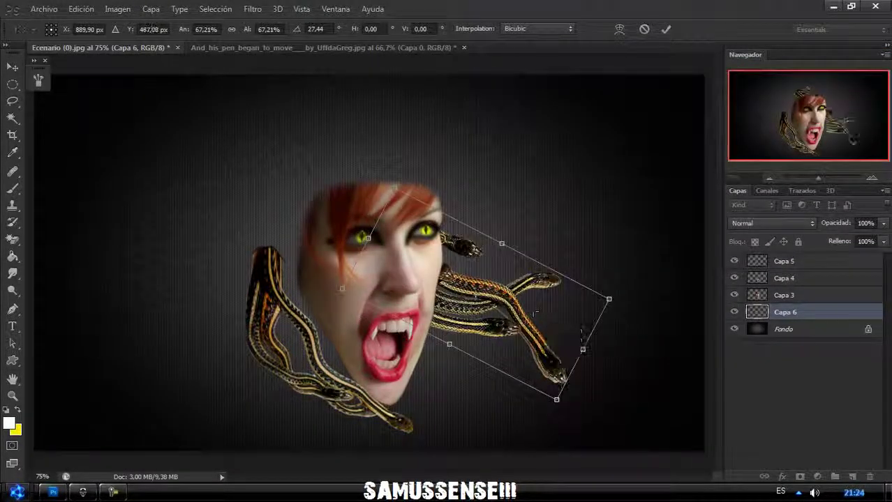
key("Return")
left_click(453, 47)
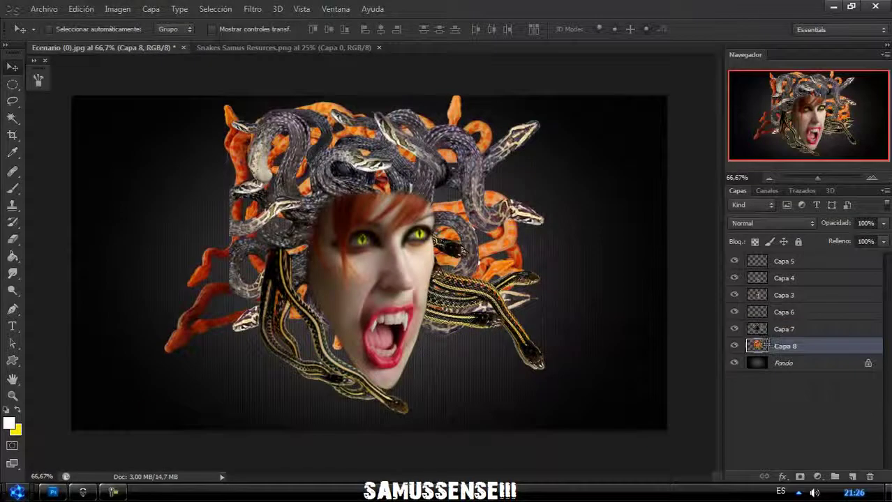
Desaturate Capa 8, duplicate it, and set the copy to Superponer blending
left_click(745, 52)
key("ctrl+j")
key("ctrl+u")
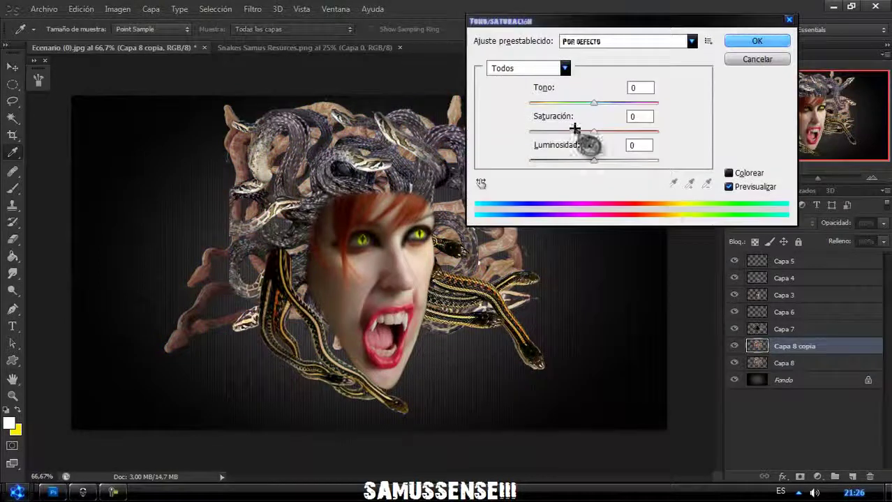
left_click(755, 41)
left_click(764, 223)
Lower the lightness of the original Capa 8 snakes
left_click(772, 123)
left_click(785, 363)
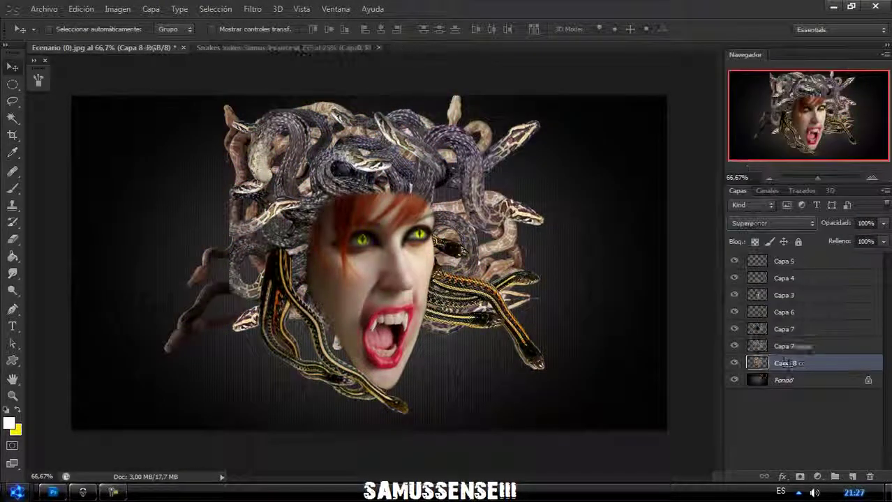
key("ctrl+u")
left_click_drag(593, 159, 579, 160)
left_click(757, 41)
Add Capa 8 copia 2 and copia 3, both desaturated and set to Superponer
key("ctrl+j")
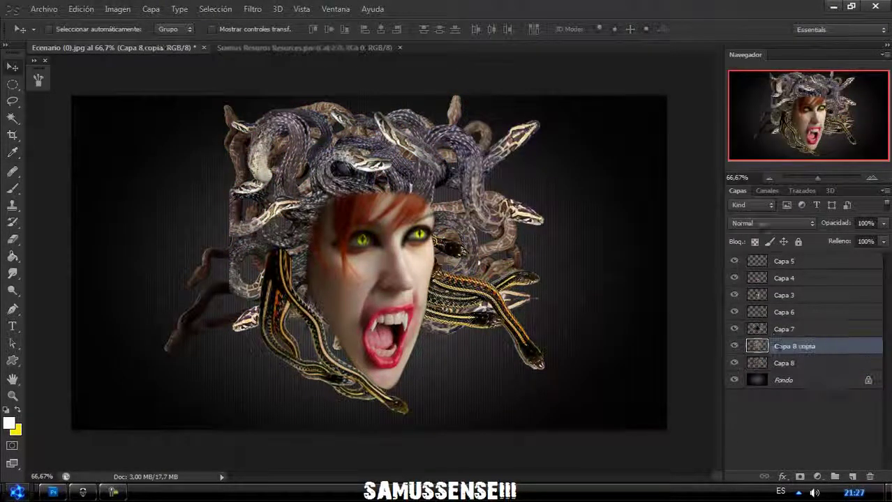
key("ctrl+u")
left_click(739, 41)
left_click(771, 223)
left_click(768, 165)
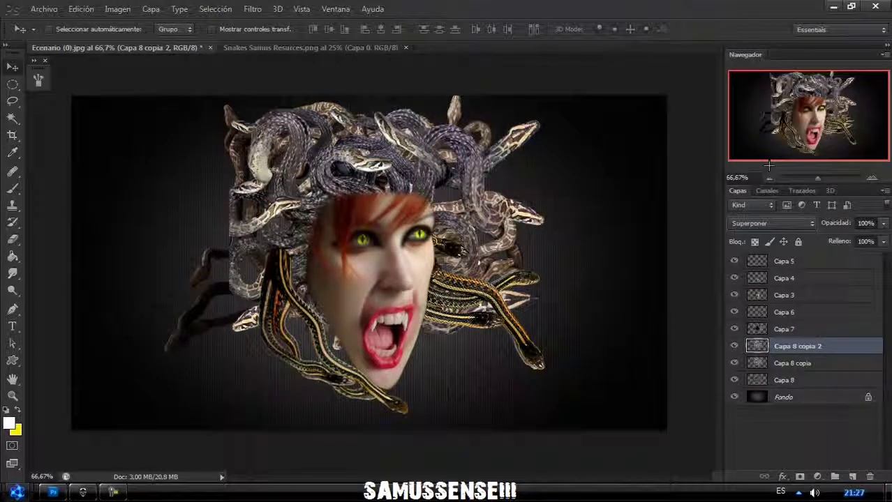
left_click(774, 381)
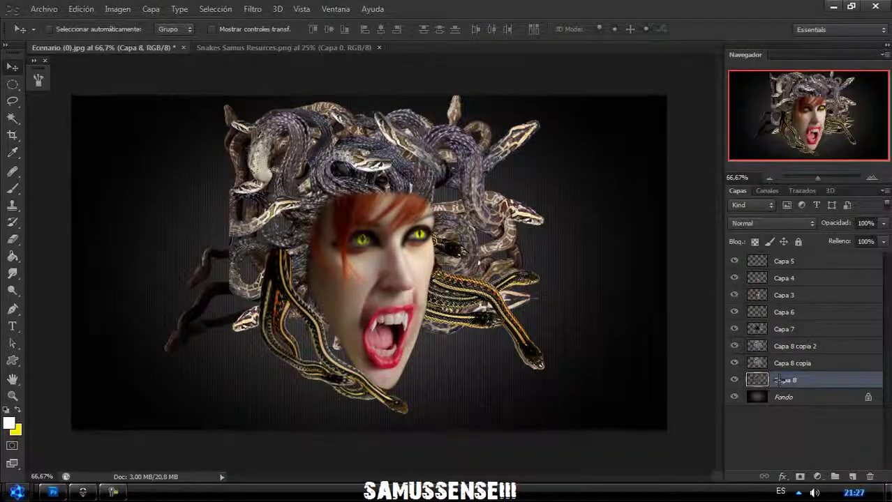
key("ctrl+j")
key("ctrl+u")
left_click(756, 42)
left_click(771, 223)
left_click(762, 164)
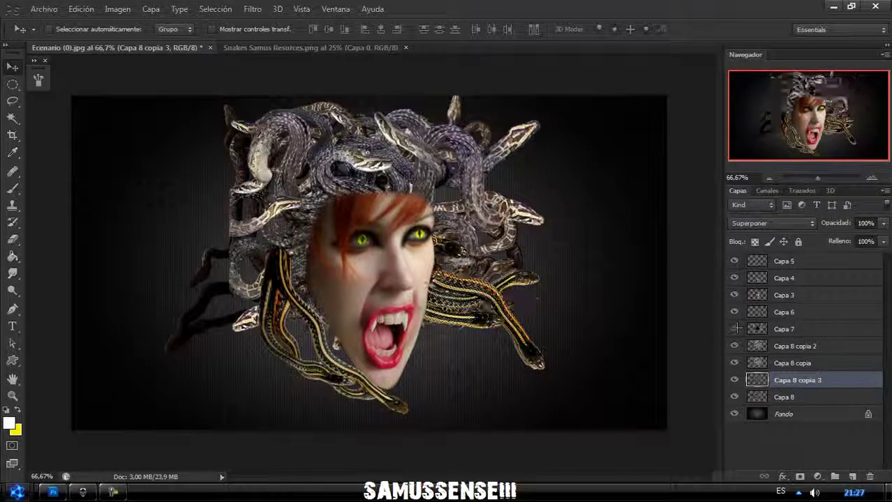
Duplicate the grey Capa 7 snakes and apply Hue/Saturation to Capa 7 copia
left_click(774, 330)
key("ctrl+j")
key("ctrl+u")
left_click(758, 39)
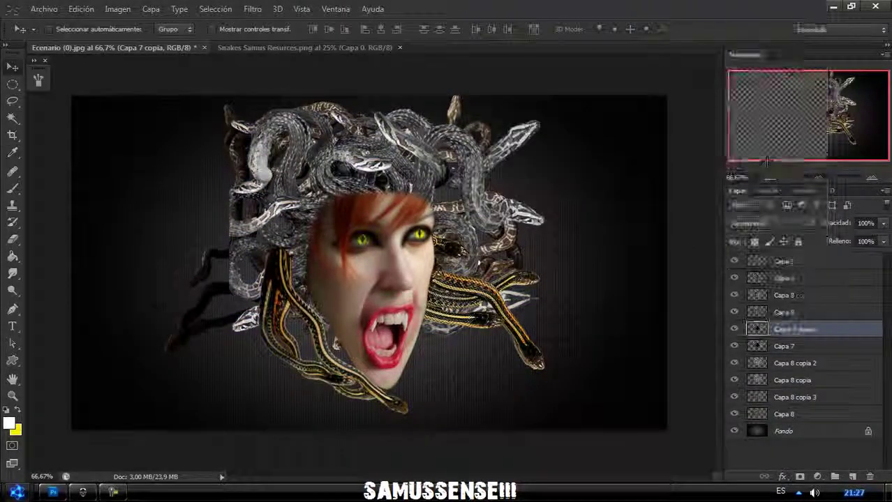
Pick the eraser and merge Capa 7 copia down through Capa 8, undoing a stray erase
left_click(13, 239)
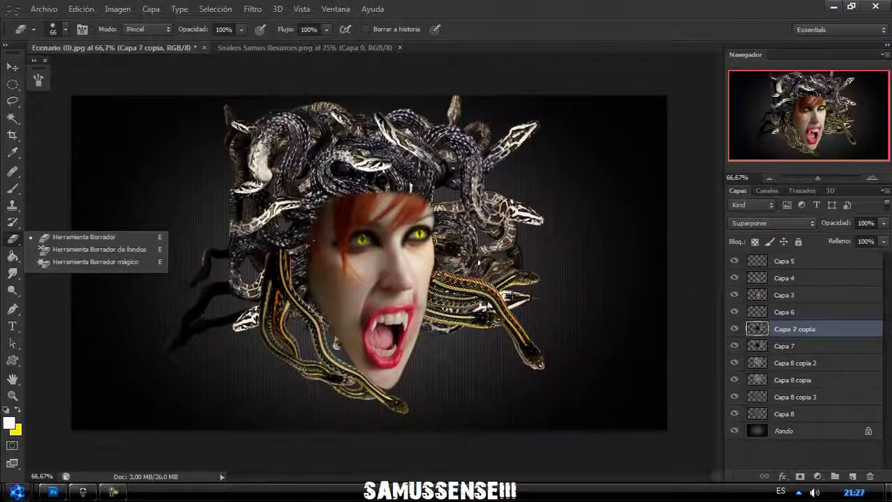
right_click(794, 330)
left_click(705, 335)
left_click(785, 381, "shift")
left_click(783, 397, "shift")
right_click(783, 397)
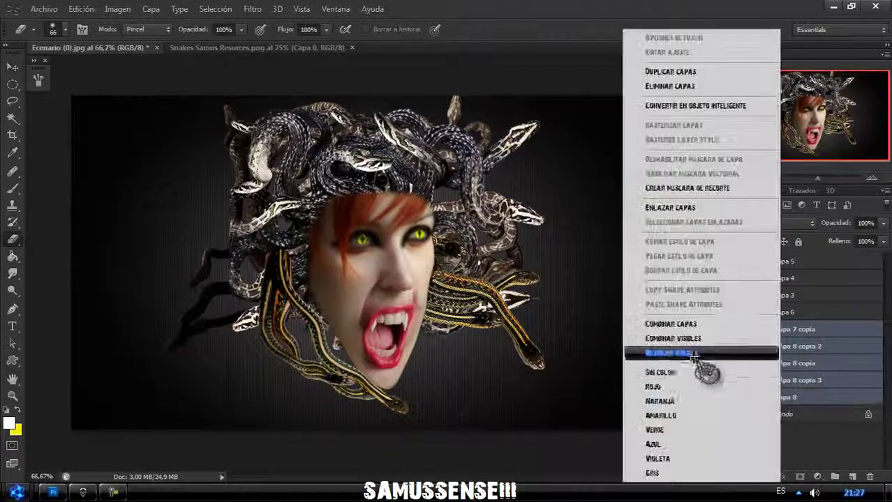
left_click(703, 350)
left_click_drag(233, 223, 279, 125)
key("ctrl+z")
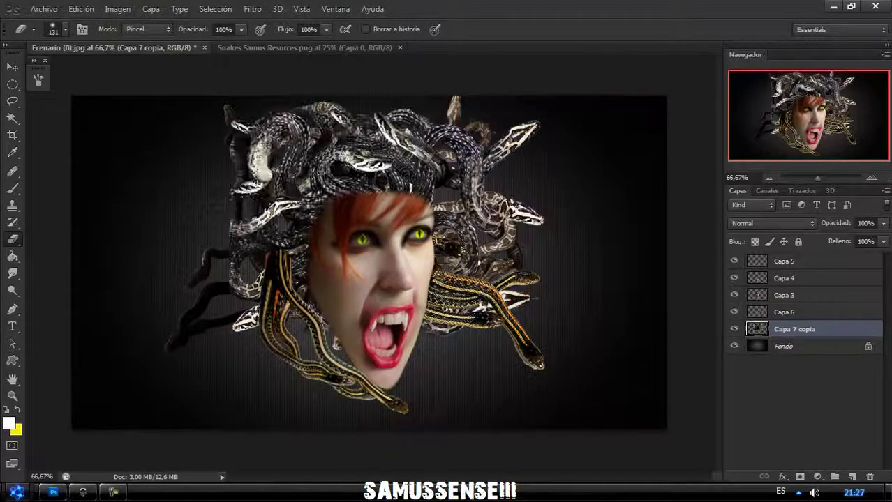
Merge the four layers from Capa 8 copia 2 down to Capa 8 into one
left_click(793, 346)
left_click(784, 397, "shift")
right_click(784, 380)
left_click(705, 320)
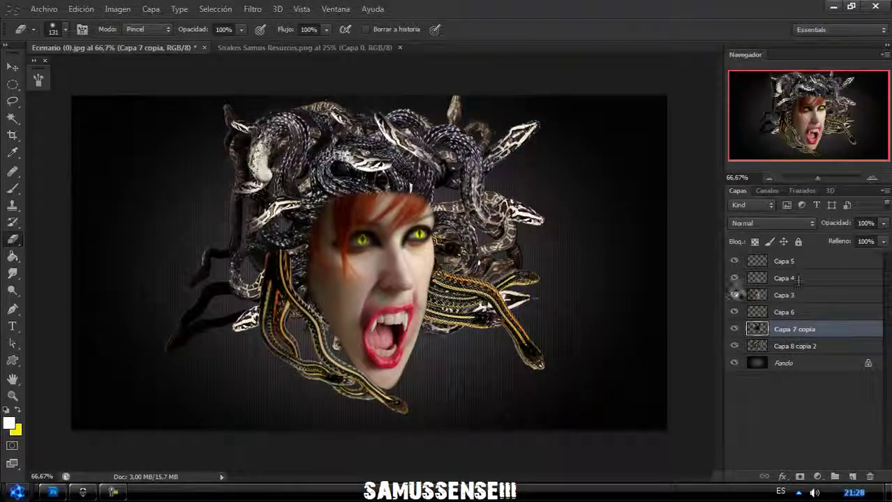
Duplicate the striped snake layer, flip the copy horizontally, and rotate it about 33°
left_click_drag(794, 346, 852, 477)
key("ctrl+t")
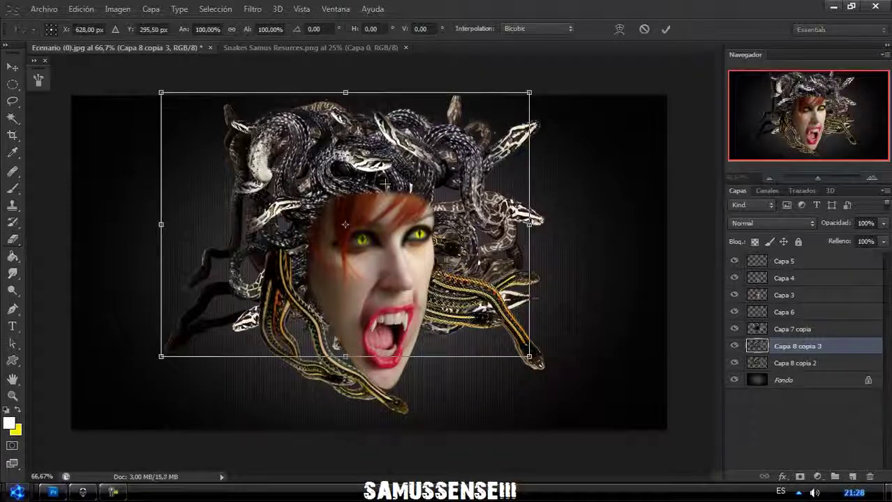
right_click(400, 186)
left_click(505, 383)
left_click_drag(583, 264, 521, 257)
key("Return")
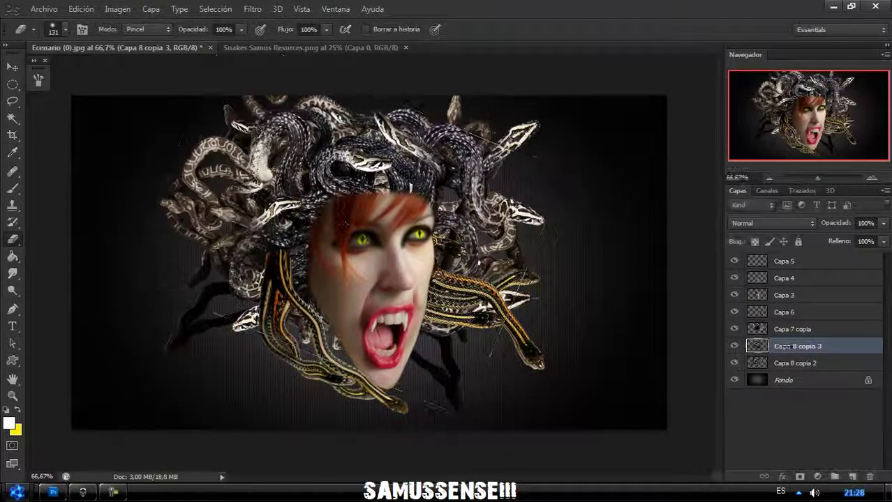
Move the copy above Capa 7 copia, scale it to about 86%, and warp its lower-right corner outward
left_click_drag(794, 346, 794, 328)
key("ctrl+t")
left_click_drag(509, 58, 453, 114)
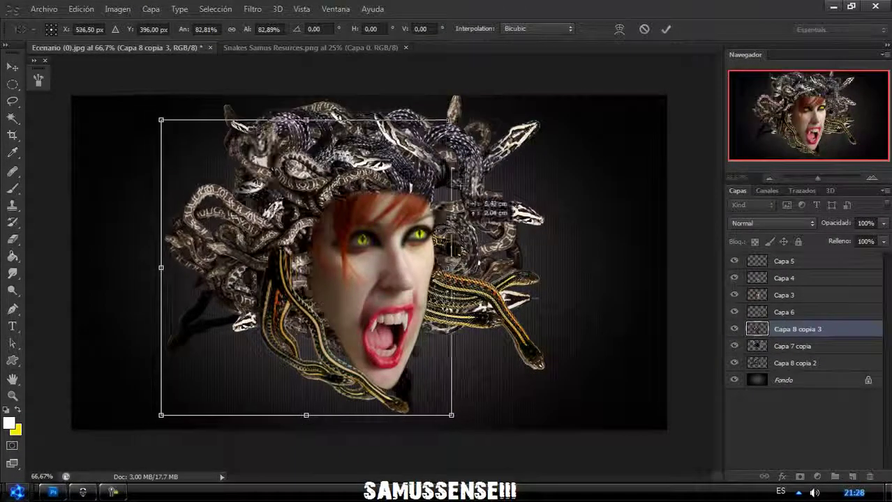
left_click_drag(388, 208, 472, 184)
right_click(511, 375)
left_click(538, 246)
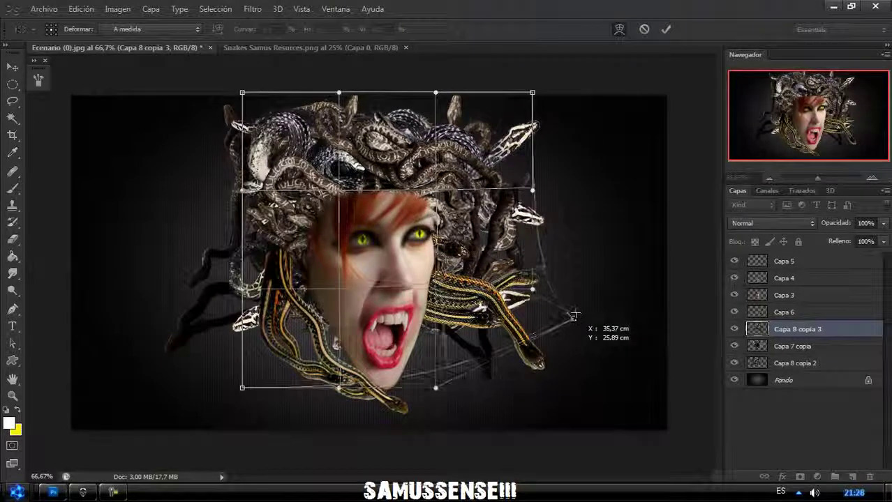
left_click_drag(519, 370, 586, 324)
key("Return")
Close the snake resources document and merge Capa 3 with Capa 4
key("e")
left_click(405, 48)
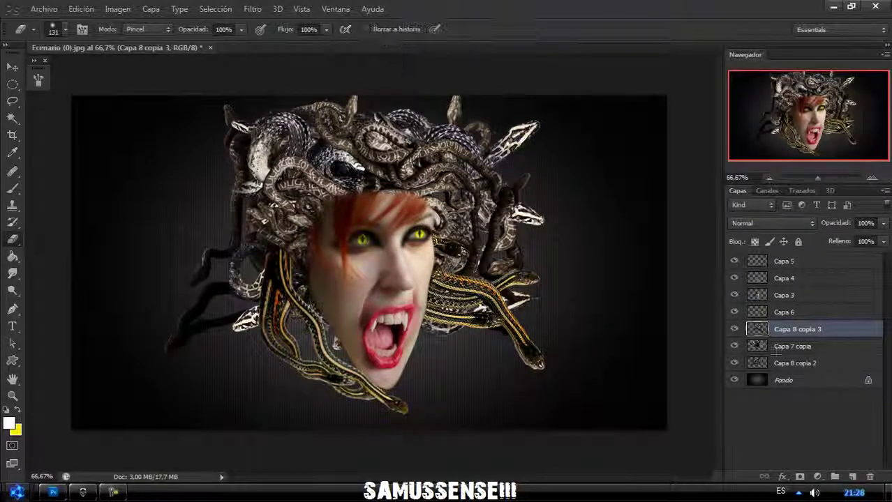
left_click(783, 296)
left_click(783, 278, "shift")
right_click(784, 278)
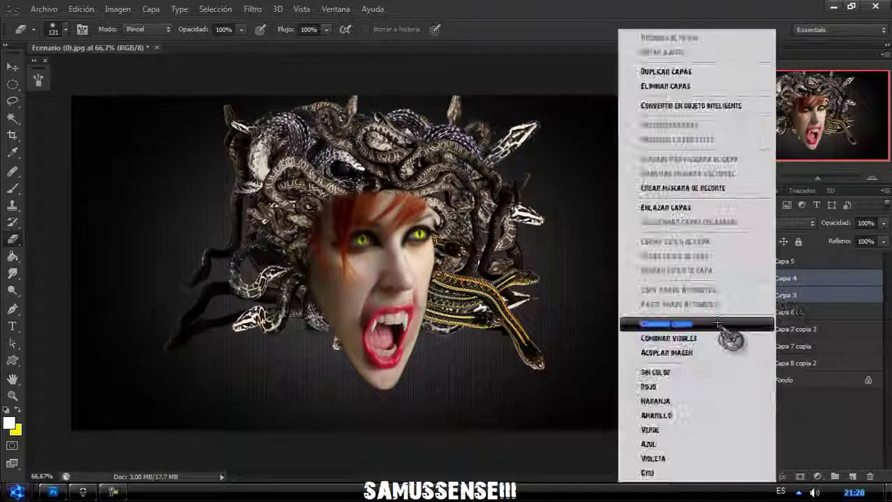
left_click(726, 325)
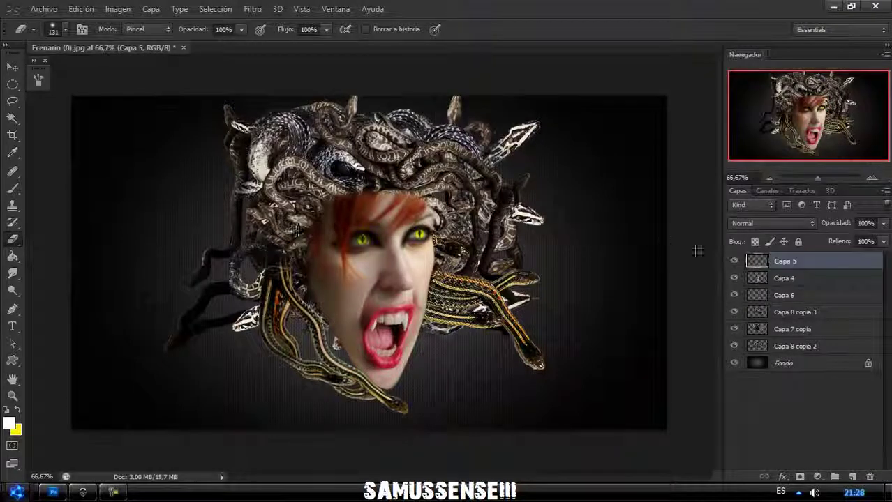
Duplicate Capa 5, desaturate the copy, and blend it as Superponer
key("ctrl+j")
key("ctrl+u")
left_click(756, 40)
left_click(772, 223)
left_click(761, 162)
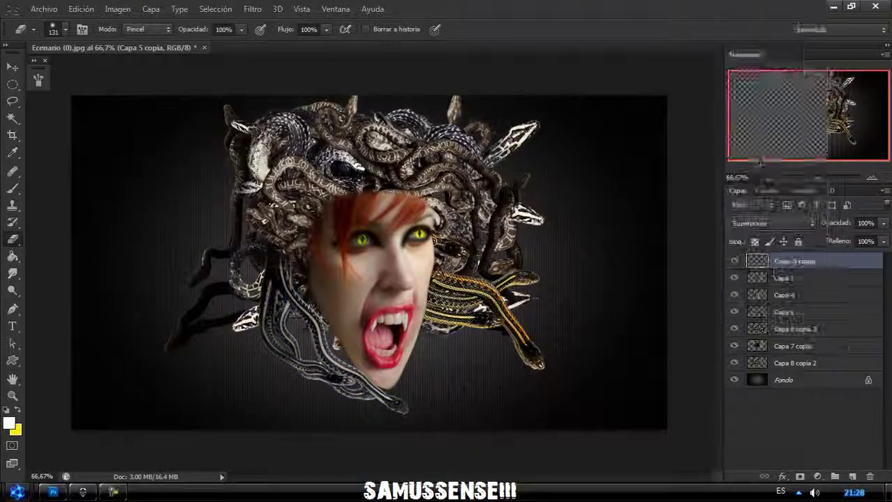
Reduce Capa 5's saturation and merge it down
left_click(784, 278)
key("ctrl+u")
left_click_drag(587, 131, 555, 131)
left_click(756, 40)
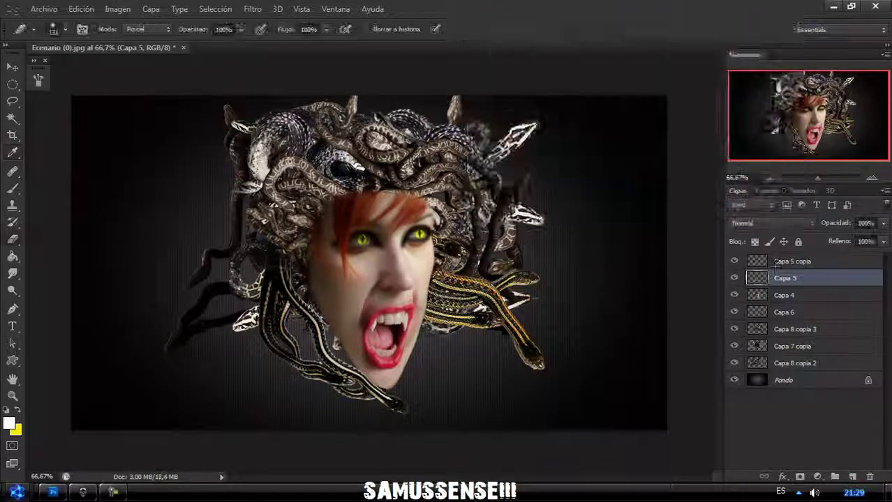
right_click(777, 264)
left_click(740, 309)
Desaturate Capa 6, duplicate it, and give the grey copy a new blend mode
left_click(776, 295)
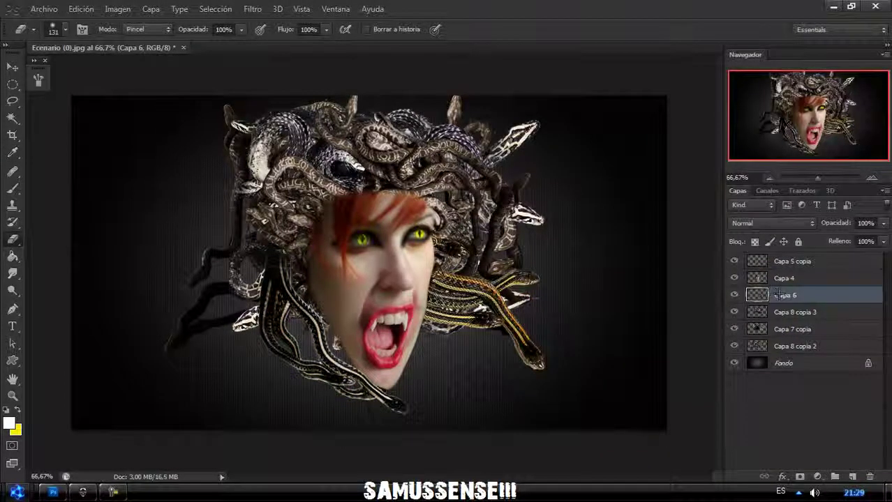
key("ctrl+u")
key("Escape")
key("ctrl+j")
key("ctrl+u")
key("Return")
left_click(773, 223)
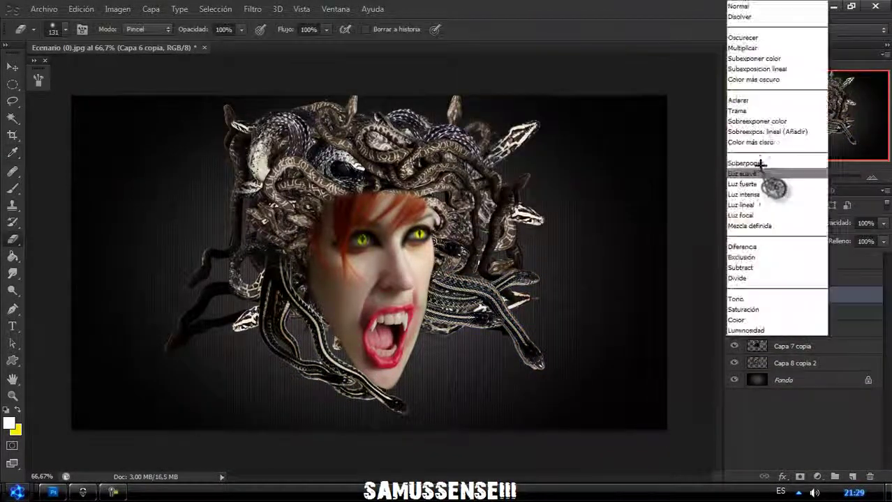
left_click(742, 174)
Merge Capa 6 copia down through Capa 8 copia 2 into one snake layer
left_click(789, 311, "ctrl")
left_click(788, 363, "shift")
right_click(788, 346)
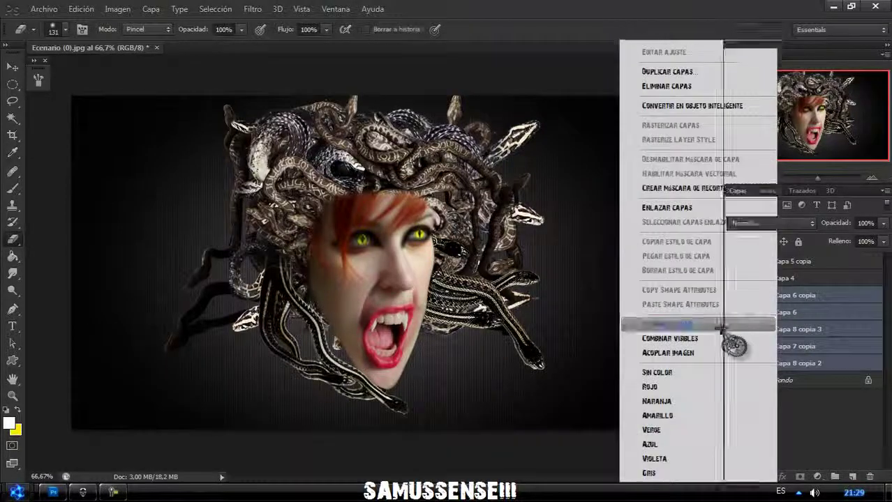
left_click(721, 325)
left_click_drag(788, 295, 778, 261)
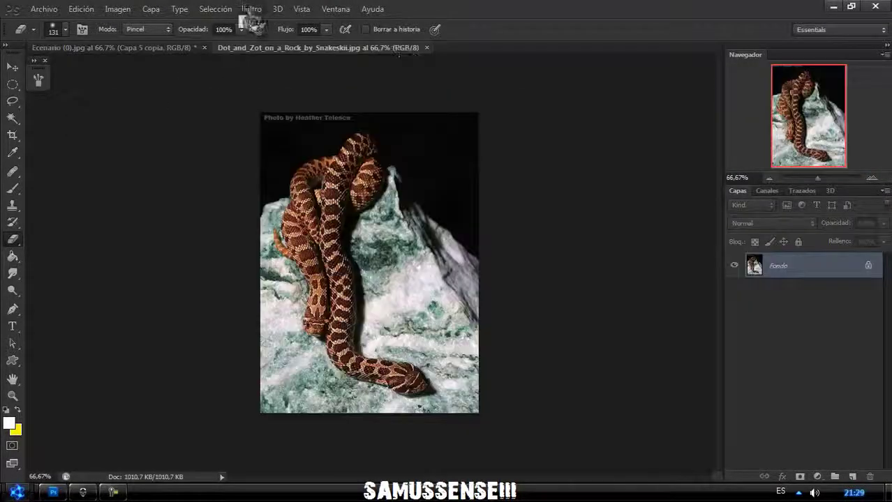
left_click(252, 9)
left_click(283, 54)
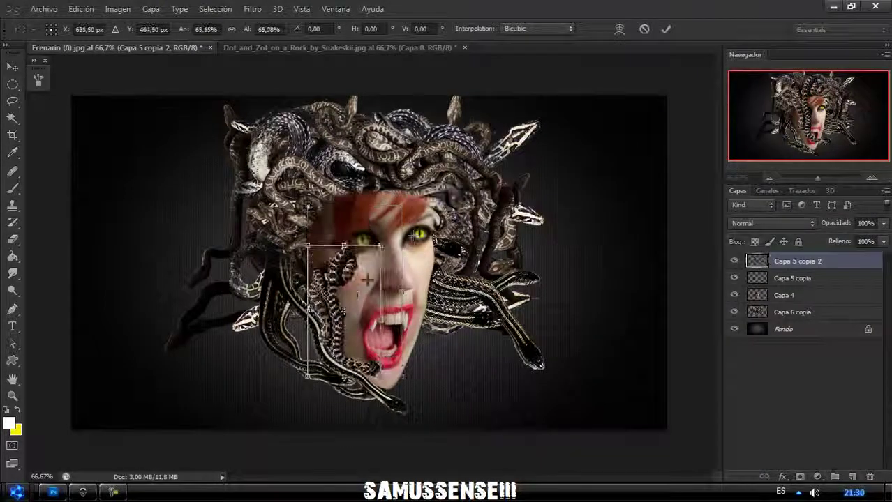
Nudge the placed Dot and Zot snake over the face's upper left and commit the transform
left_click_drag(419, 268, 373, 213)
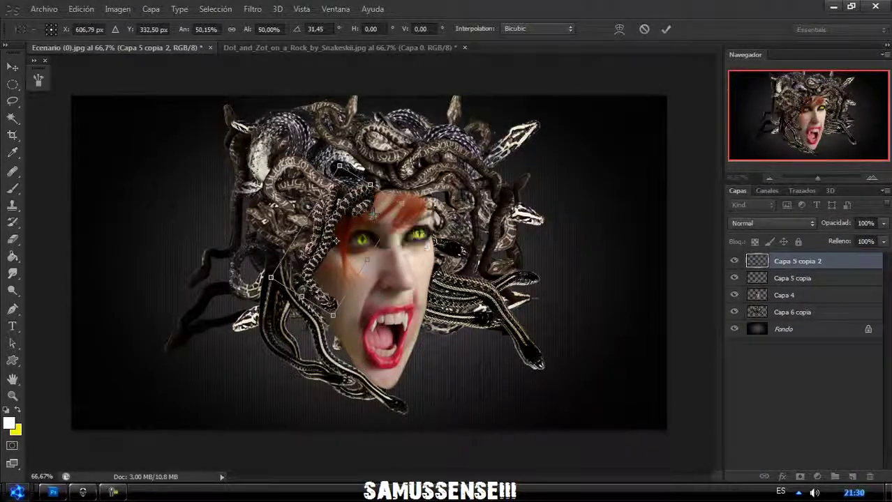
key("Return")
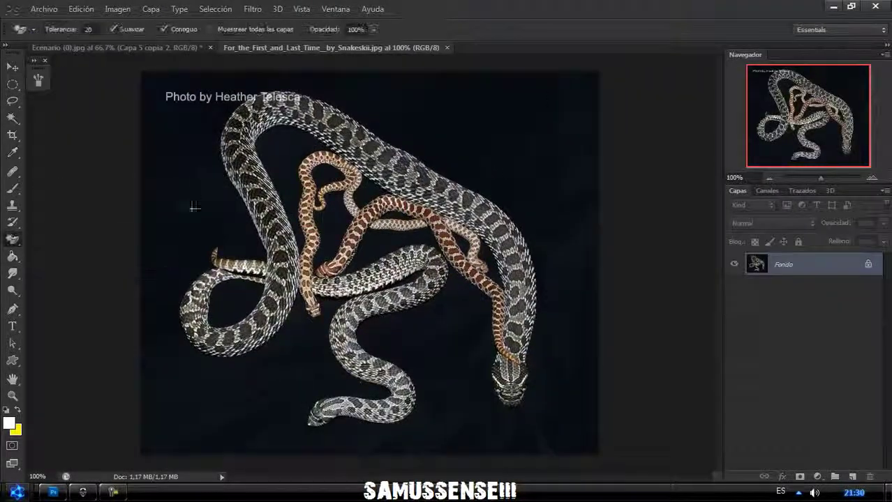
Magic-erase the black background around the snakes and lasso them out
left_click(284, 161)
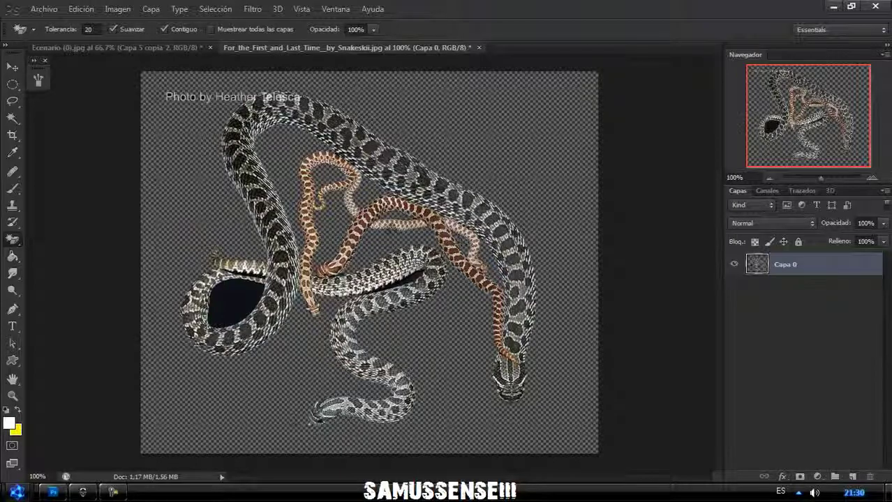
left_click(12, 101)
left_click(59, 102)
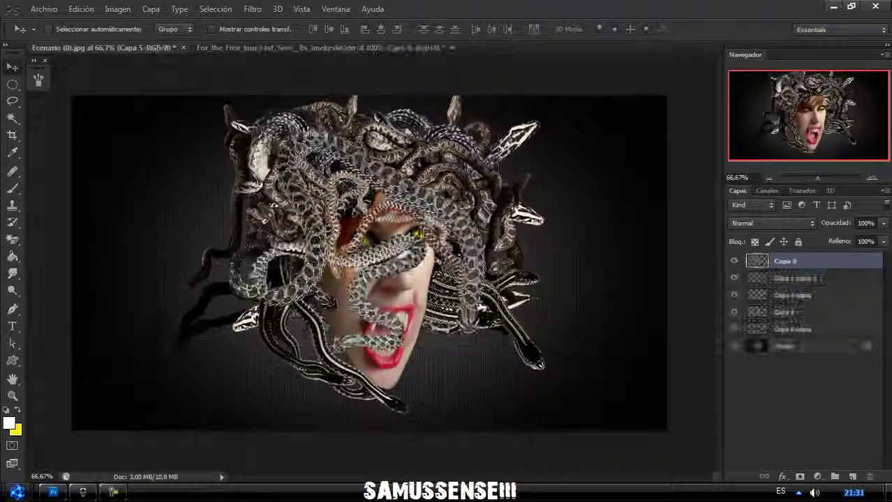
key("Return")
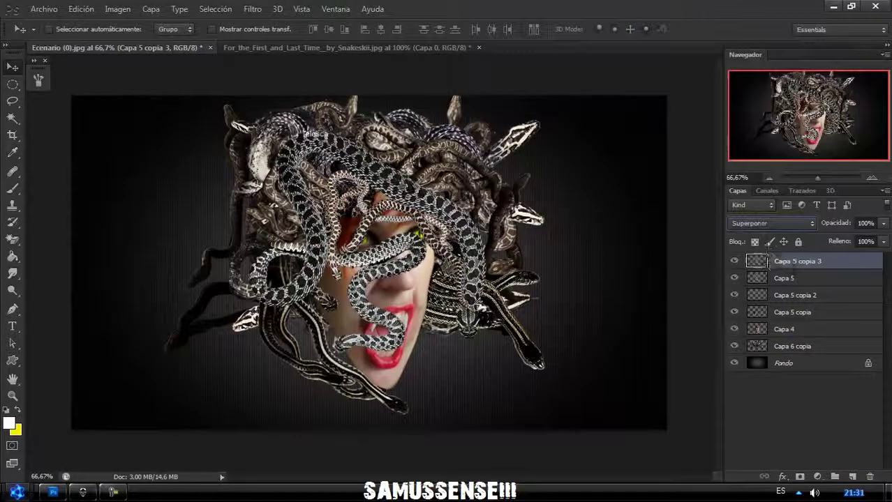
Darken Capa 5 to -34 lightness and merge it into Capa 5 copia 3
left_click(784, 278)
key("ctrl+u")
left_click_drag(594, 161, 571, 160)
key("Return")
left_click(795, 261, "shift")
right_click(795, 261)
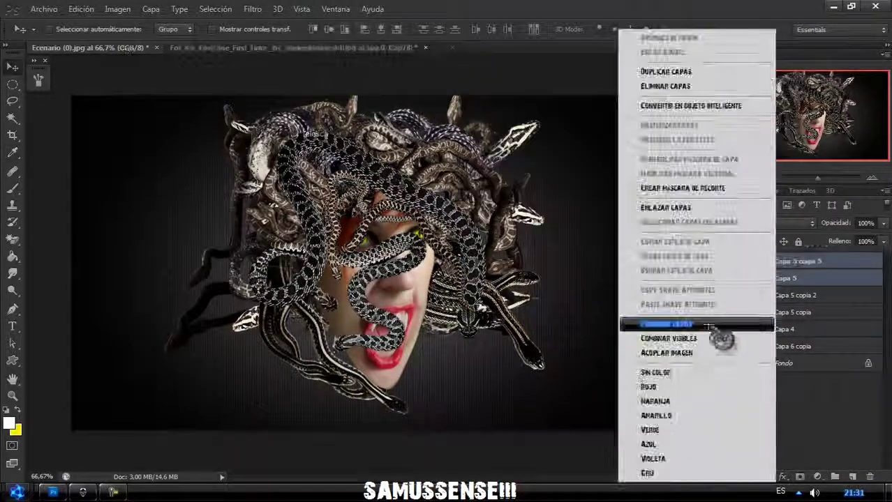
left_click(711, 323)
Scale, rotate and move the new snakes so they curl across the forehead
key("ctrl+t")
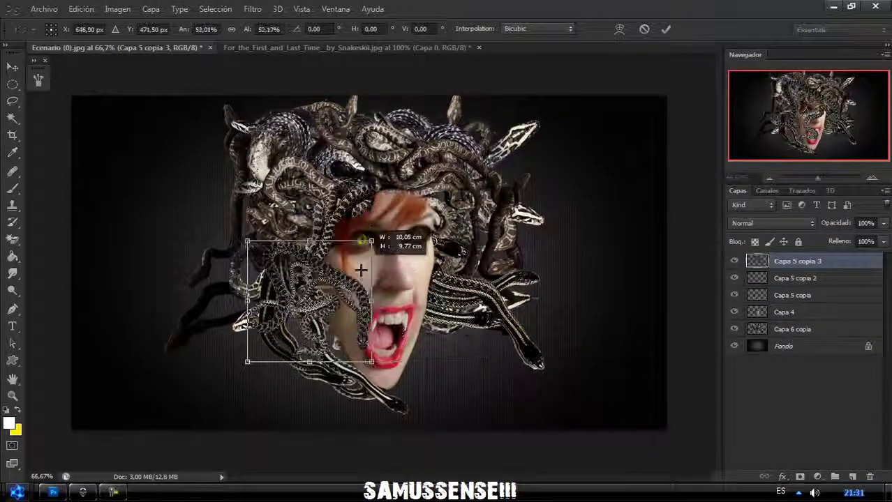
mouse_move(551, 365)
left_mouse_down()
mouse_move(429, 173)
mouse_move(520, 113)
left_mouse_up()
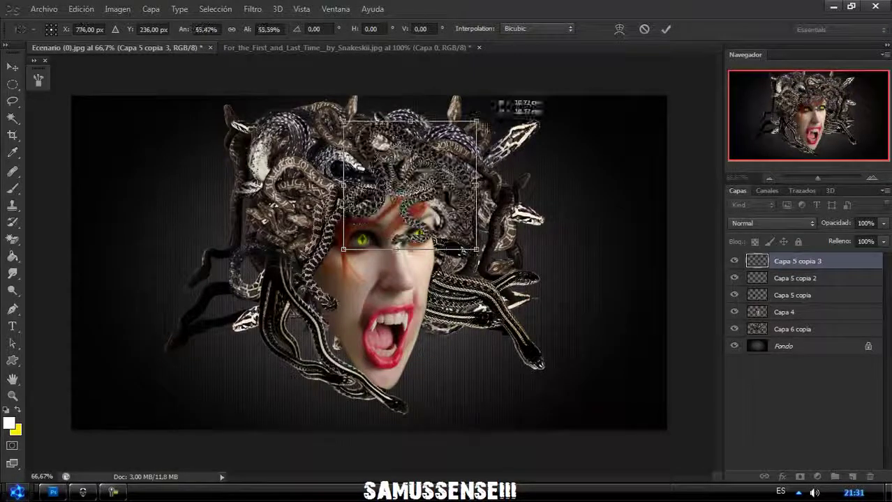
left_click_drag(516, 230, 498, 277)
key("Return")
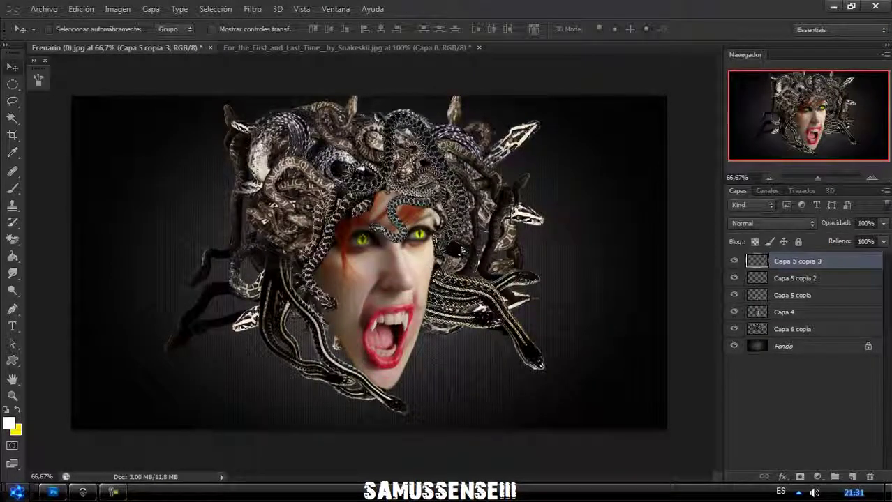
Duplicate the Capa 4 face, fully desaturate the copy, and blend it as Superponer
left_click(783, 312)
key("ctrl+j")
key("ctrl+u")
left_click_drag(579, 126, 499, 127)
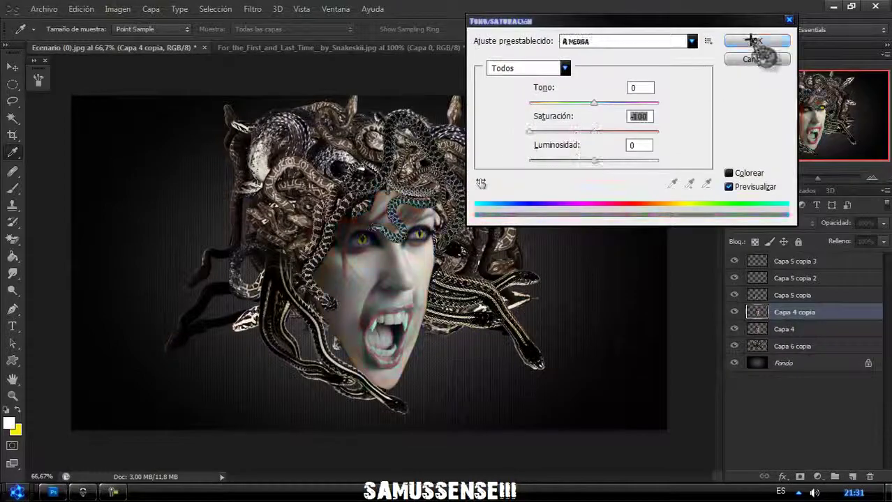
left_click(758, 38)
left_click(772, 223)
left_click(759, 164)
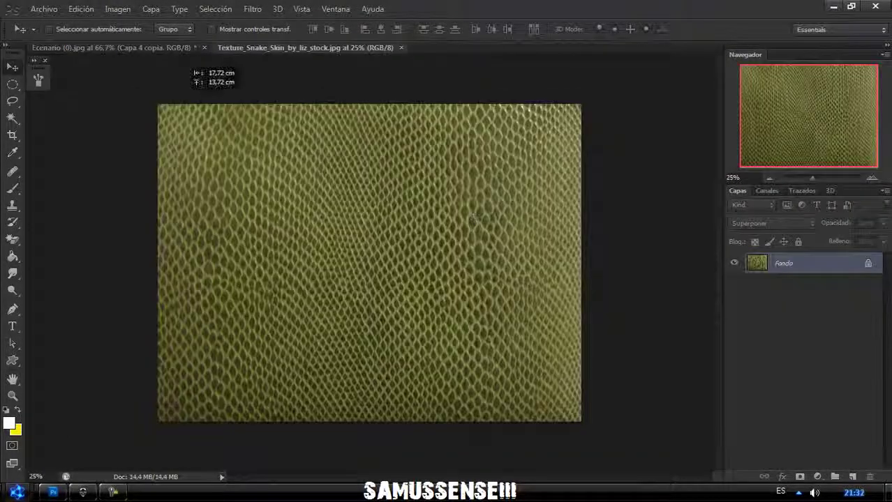
Scale the snakeskin texture down to about 30% and position it over the woman's face
key("l")
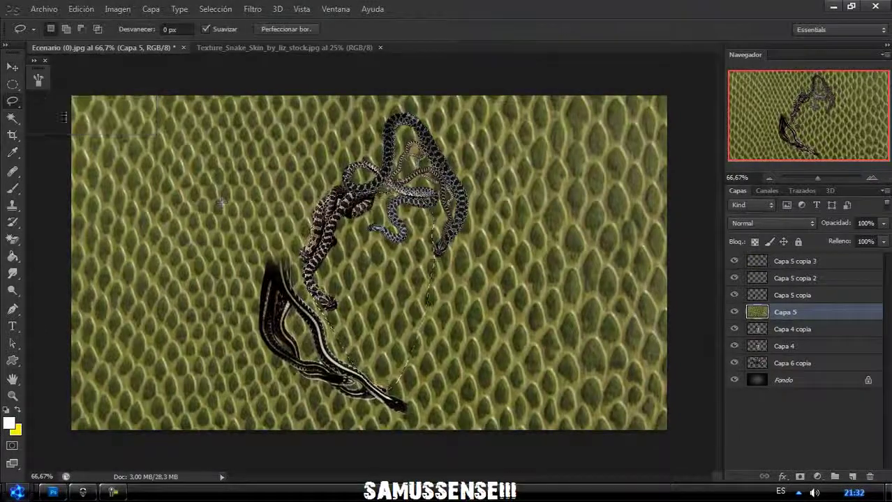
key("v")
key("ctrl+t")
key("ctrl+minus")
key("ctrl+minus")
key("ctrl+minus")
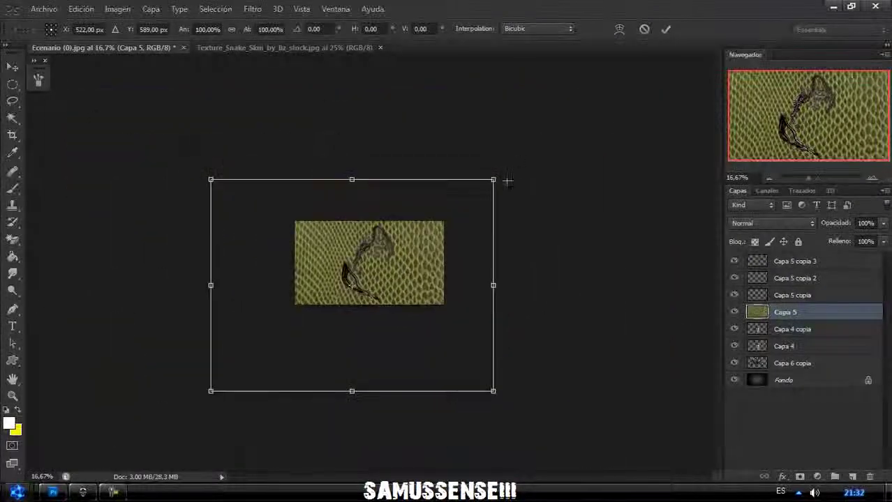
left_click_drag(499, 180, 296, 328)
left_click_drag(272, 357, 362, 259)
left_click_drag(388, 298, 376, 302)
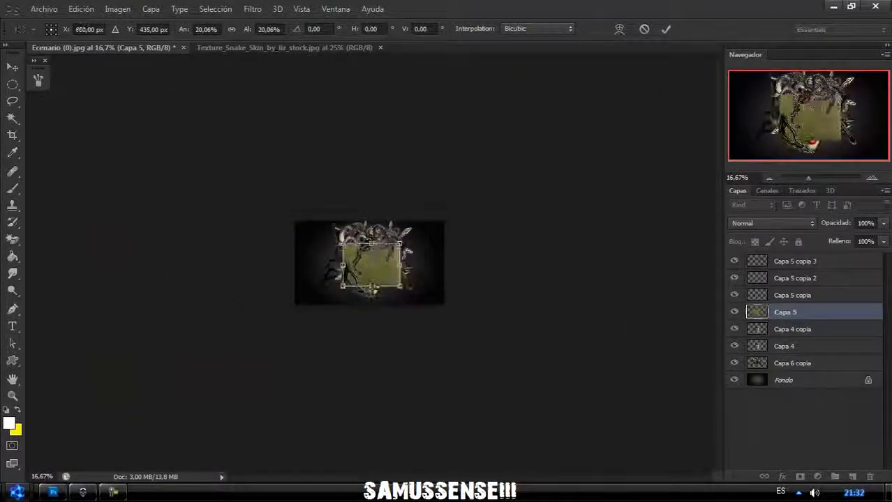
key("Return")
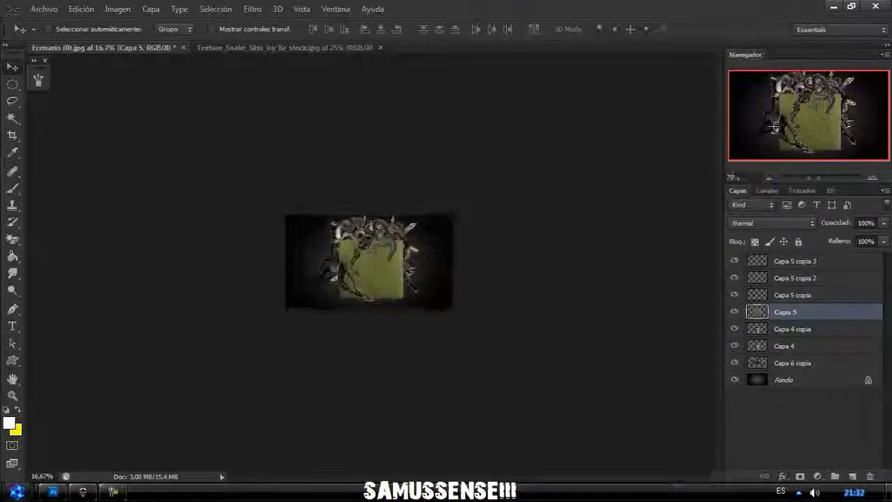
Fit the composition on screen and delete the texture outside the face area
key("ctrl+0")
key("ctrl+j")
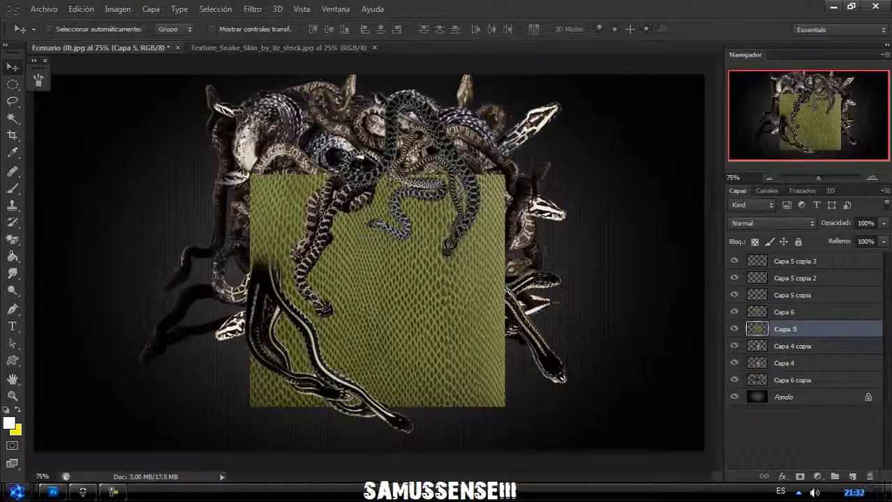
key("alt+bracketleft")
key("Delete")
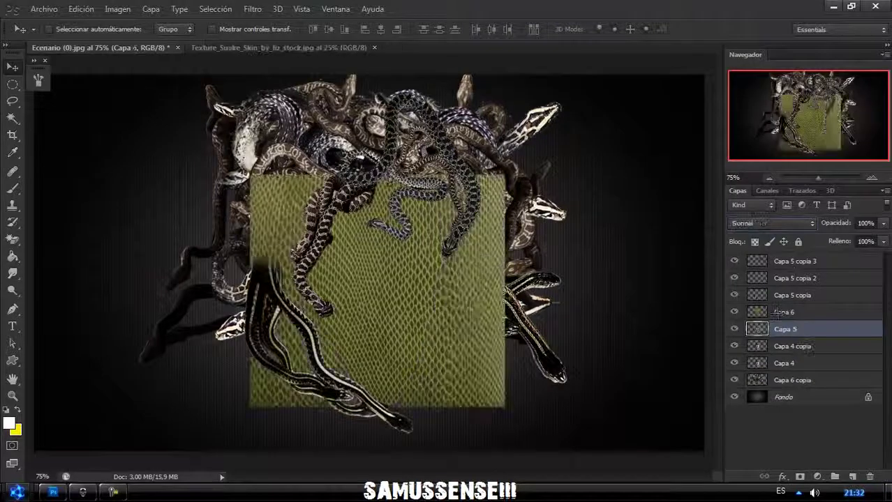
Set the texture layer Capa 6 to Superponer blend mode
left_click(784, 311)
left_click(771, 223)
left_click(760, 166)
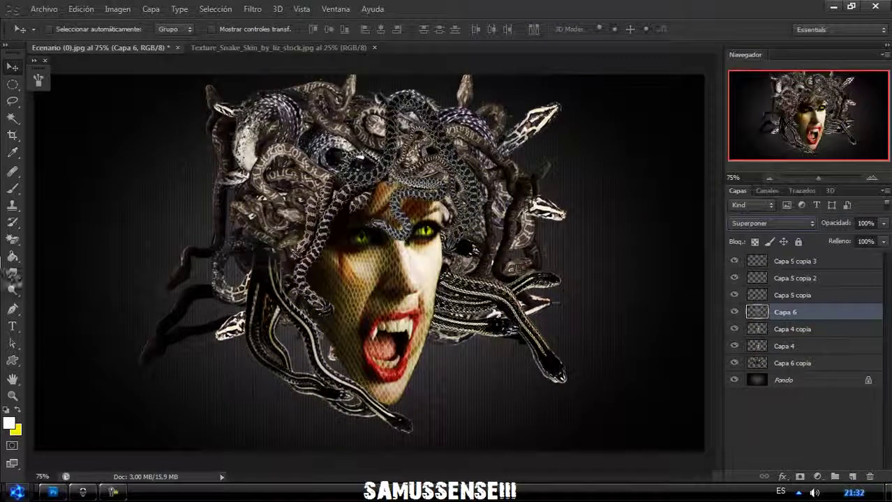
left_click(12, 240)
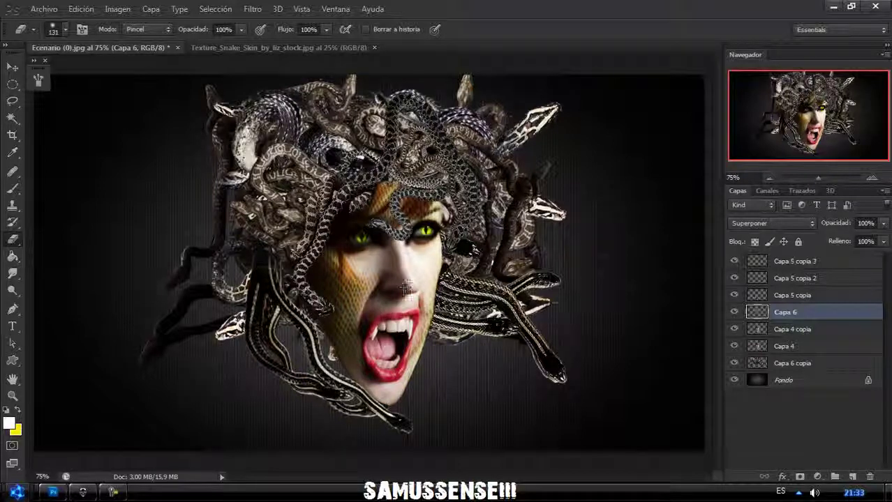
Lower the snakes' saturation to -63 and reduce the lightness of face layer Capa 4
key("ctrl+u")
left_click_drag(594, 131, 557, 133)
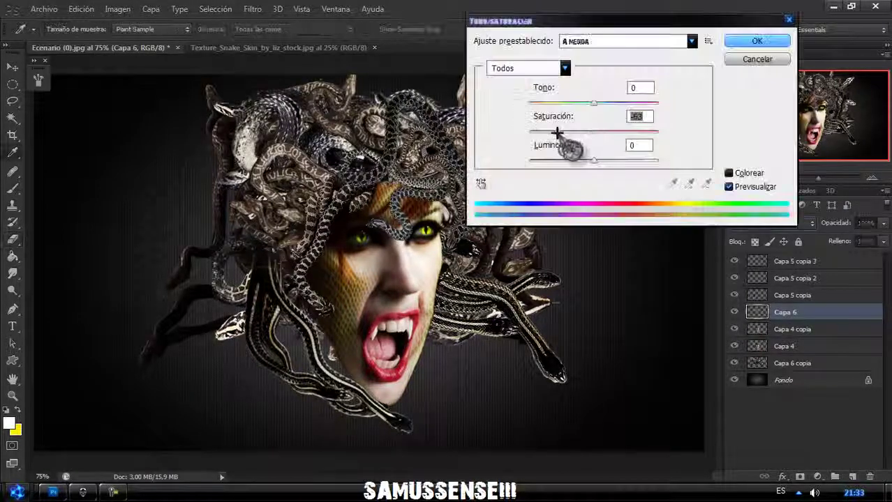
key("Return")
left_click(773, 345)
key("ctrl+u")
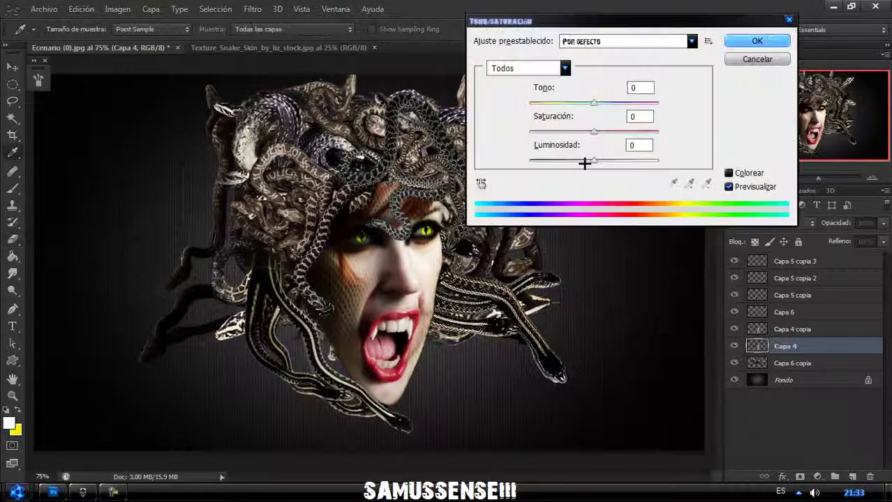
left_click_drag(583, 160, 577, 162)
key("Return")
Try merging Capa 6 through Capa 5 copia 3, undoing the merge both times
left_click(783, 312)
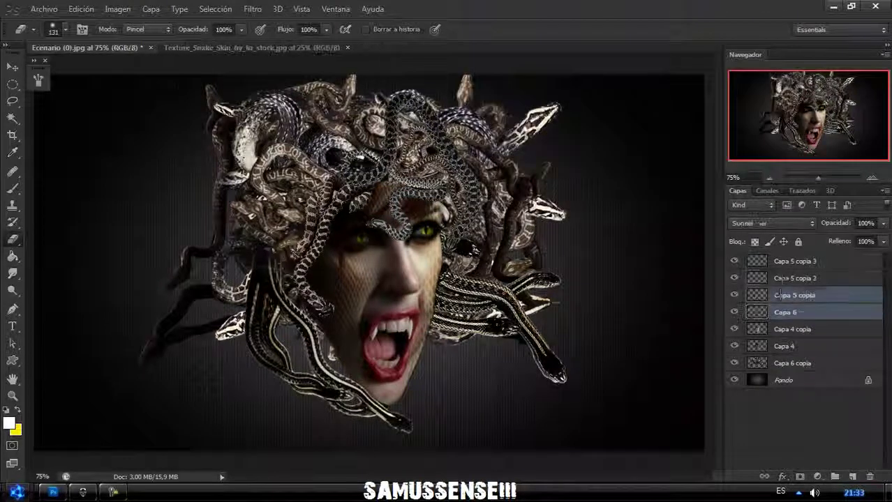
left_click(794, 261, "shift")
right_click(774, 312)
left_click(670, 320)
key("ctrl+u")
key("Escape")
key("ctrl+z")
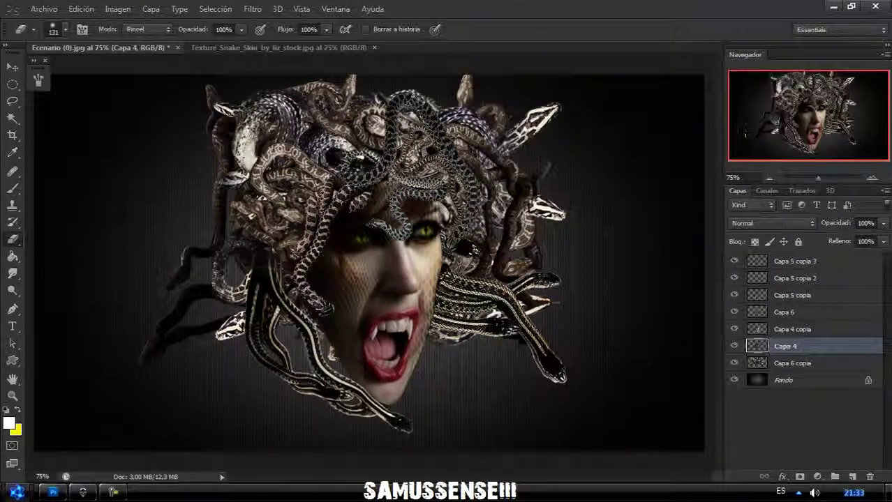
left_click(789, 330)
left_click(784, 312)
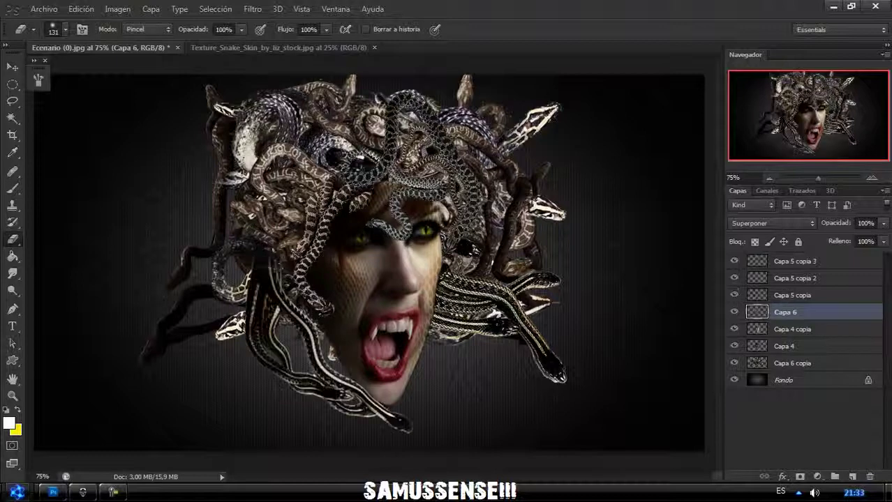
left_click(794, 261, "shift")
right_click(777, 312)
left_click(719, 327)
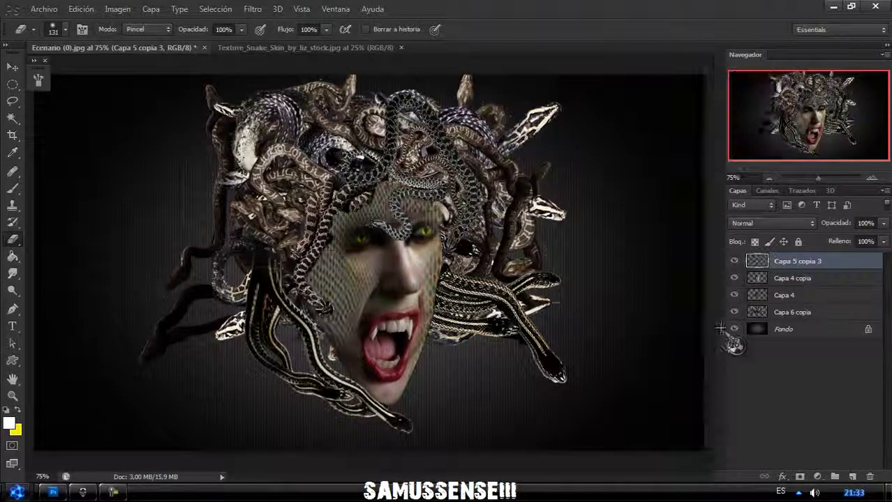
key("ctrl+z")
Merge the three snake copy layers into Capa 5 copia 3
left_click(740, 328)
left_click(792, 295)
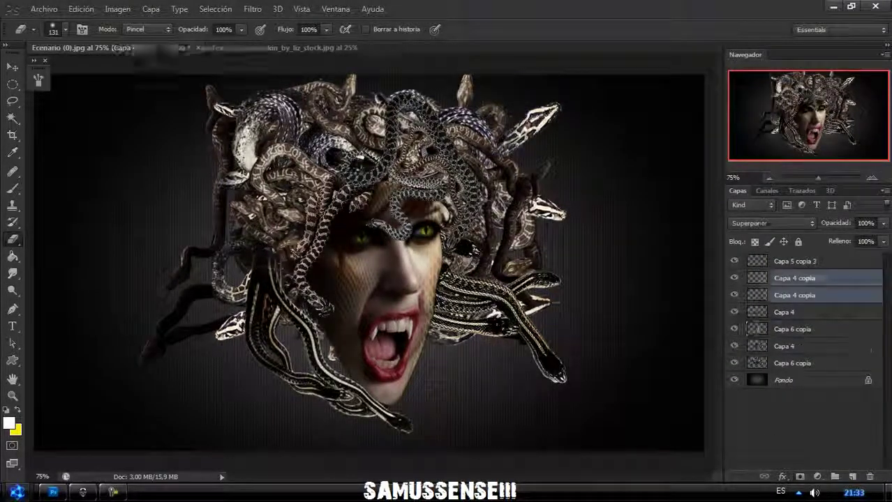
left_click(793, 261, "shift")
right_click(803, 278)
left_click(677, 322)
Darken the Capa 6 copia snakes and the merged Capa 5 copia 3 snakes with Hue/Saturation
left_click(775, 328)
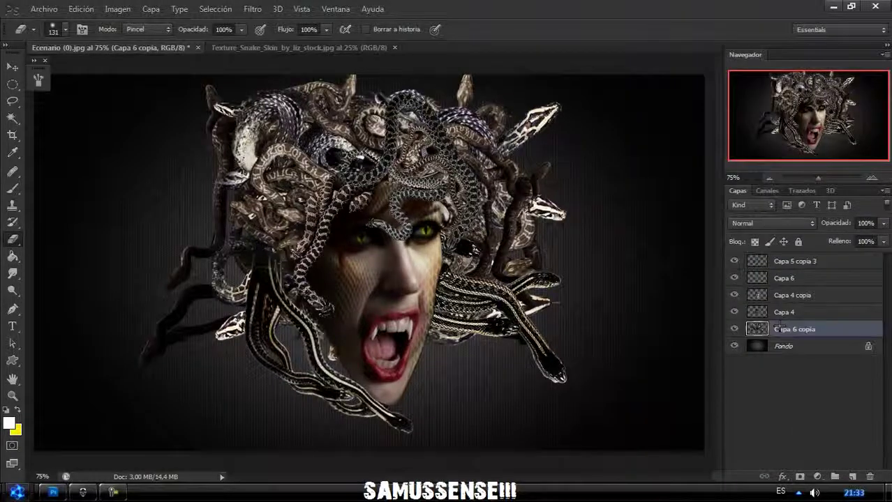
key("ctrl+u")
mouse_move(577, 175)
left_mouse_down()
mouse_move(588, 175)
mouse_move(570, 166)
mouse_move(588, 175)
left_mouse_up()
left_click(756, 39)
left_click(794, 261)
key("ctrl+u")
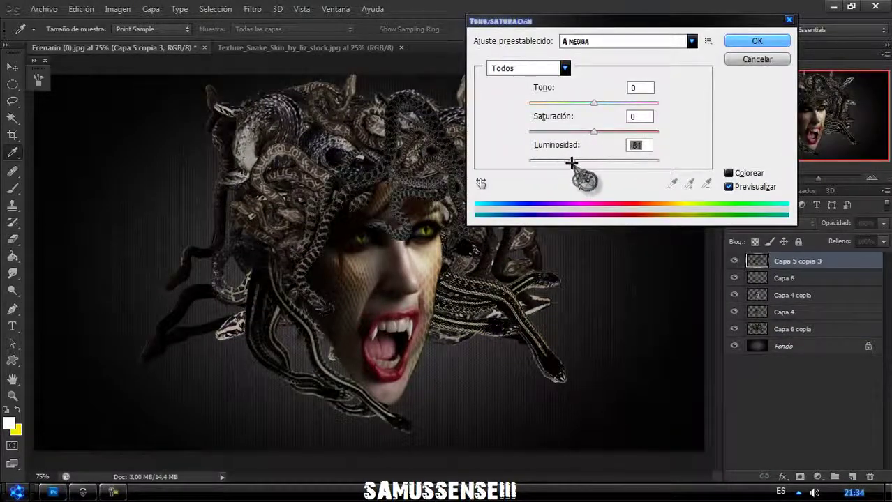
left_click(756, 40)
Bring up the Optical (32).jpg flare image and its Hue/Saturation adjustment
key("e")
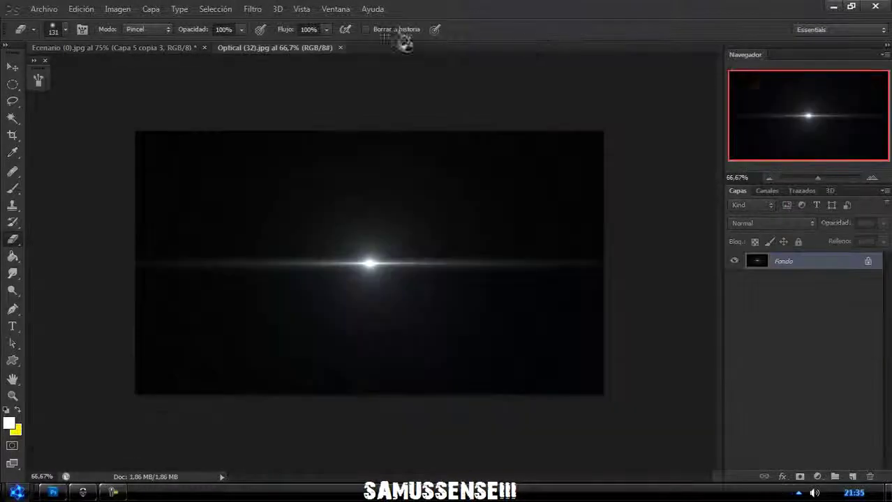
key("i")
key("ctrl+u")
Colorize the flare red at saturation 65 and drag it into the Medusa composition
left_click(728, 173)
left_click_drag(561, 131, 613, 129)
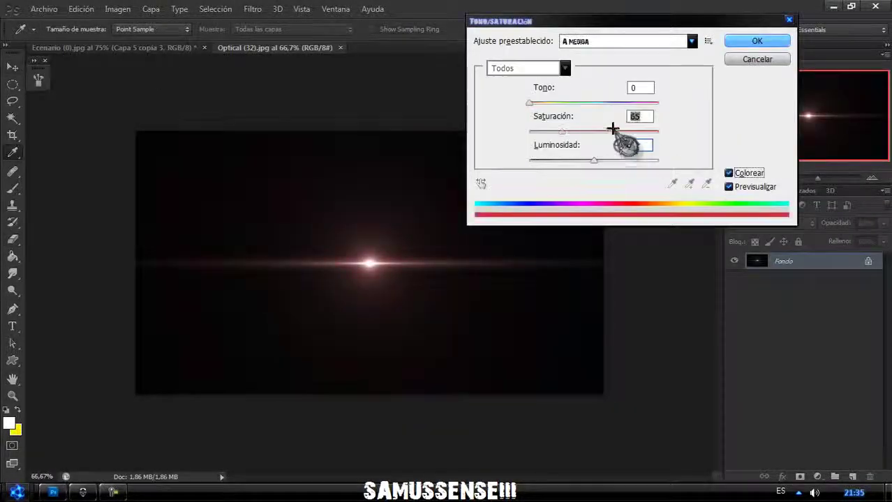
key("Return")
key("v")
left_click_drag(369, 265, 482, 292)
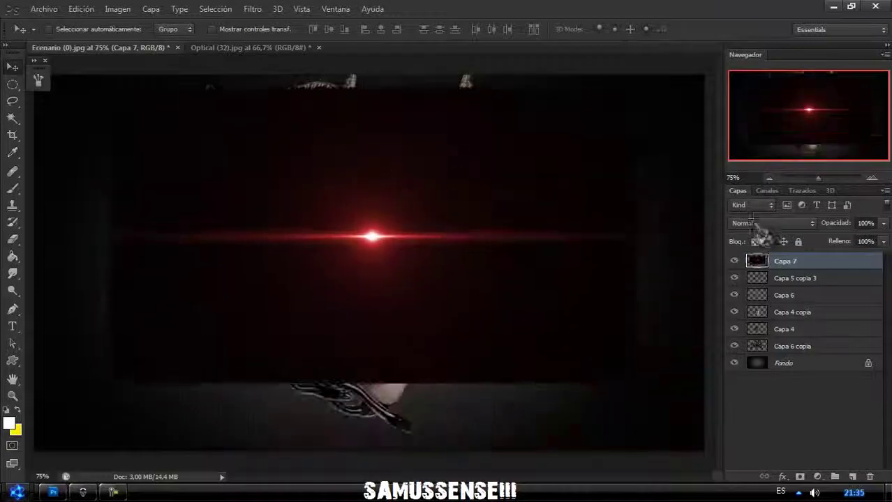
Set the flare layer to Trama blend mode and nudge it over the eye
left_click(771, 224)
left_click(760, 328)
left_click_drag(457, 241, 446, 241)
Select the Eraser and enlarge its brush to 422 px
right_click(12, 239)
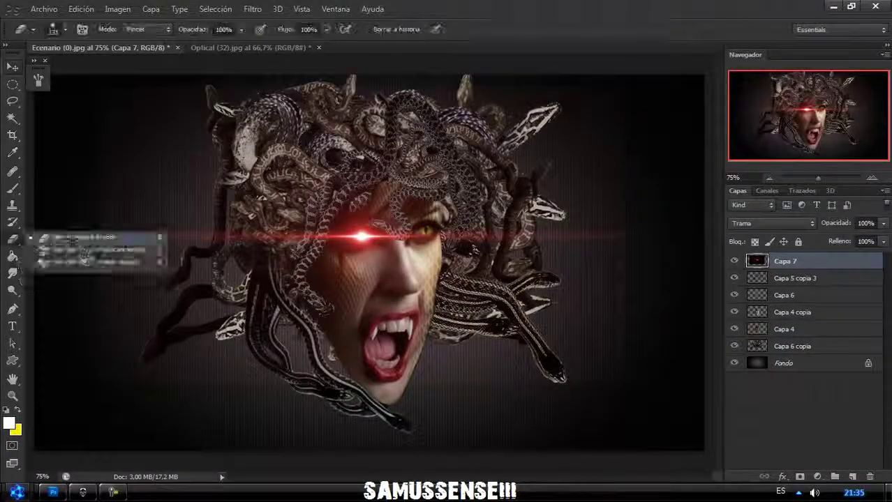
left_click(105, 230)
right_click(162, 116)
left_click_drag(281, 189, 287, 190)
key("Return")
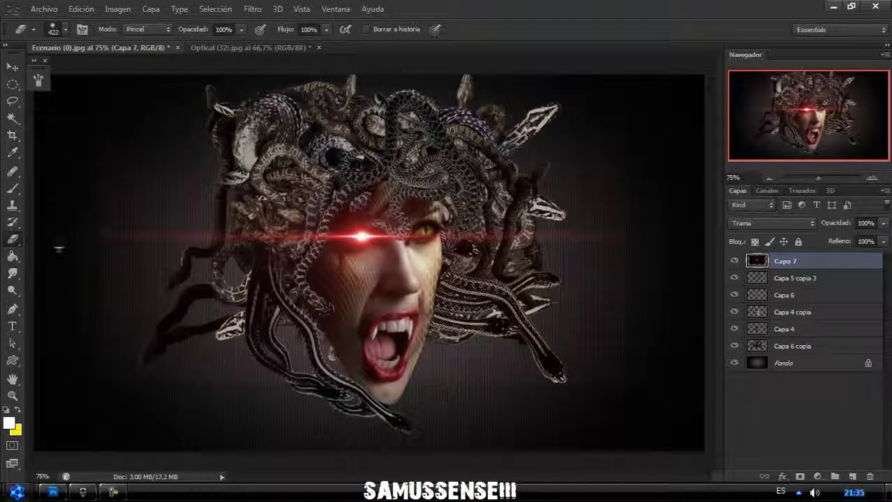
Scale the flare to about 60% and position it over the eyes
key("v")
key("ctrl+t")
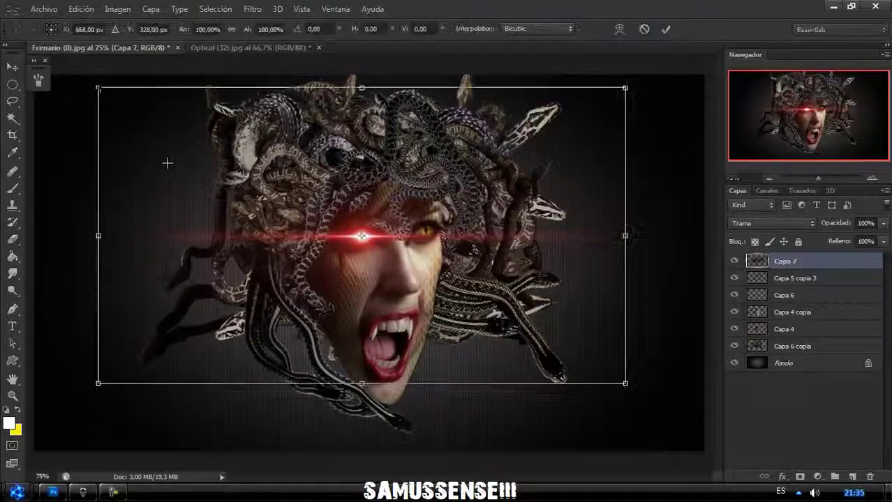
left_click_drag(95, 79, 307, 205)
key("Return")
mouse_move(435, 297)
left_mouse_down()
mouse_move(332, 240)
mouse_move(393, 232)
left_mouse_up()
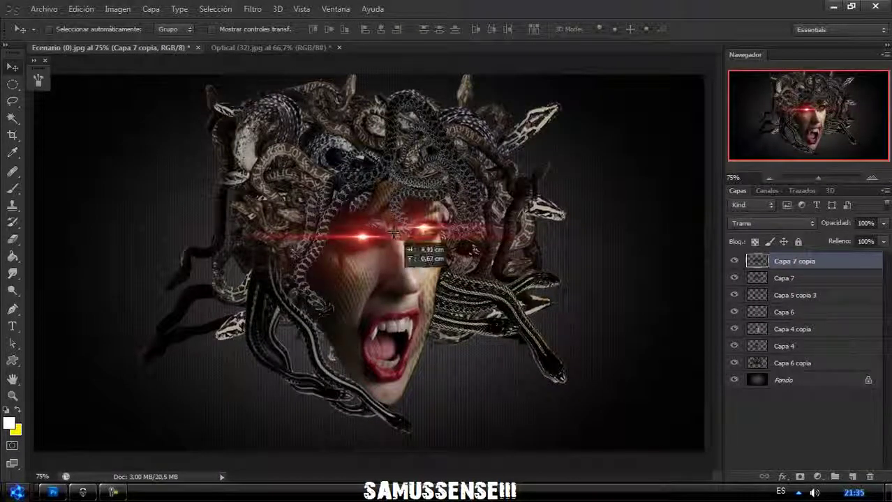
Flatten the whole composition into one layer with Acoplar imagen
left_click(784, 278)
right_click(757, 277)
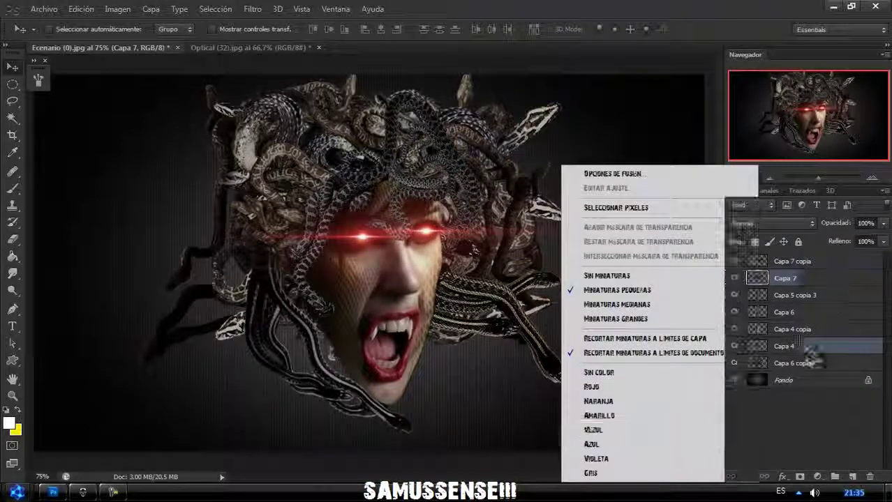
right_click(795, 278)
left_click(719, 350)
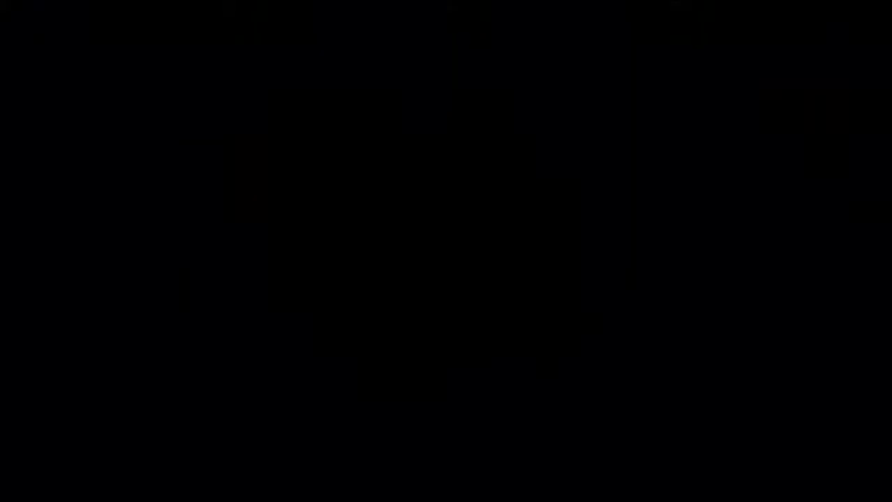